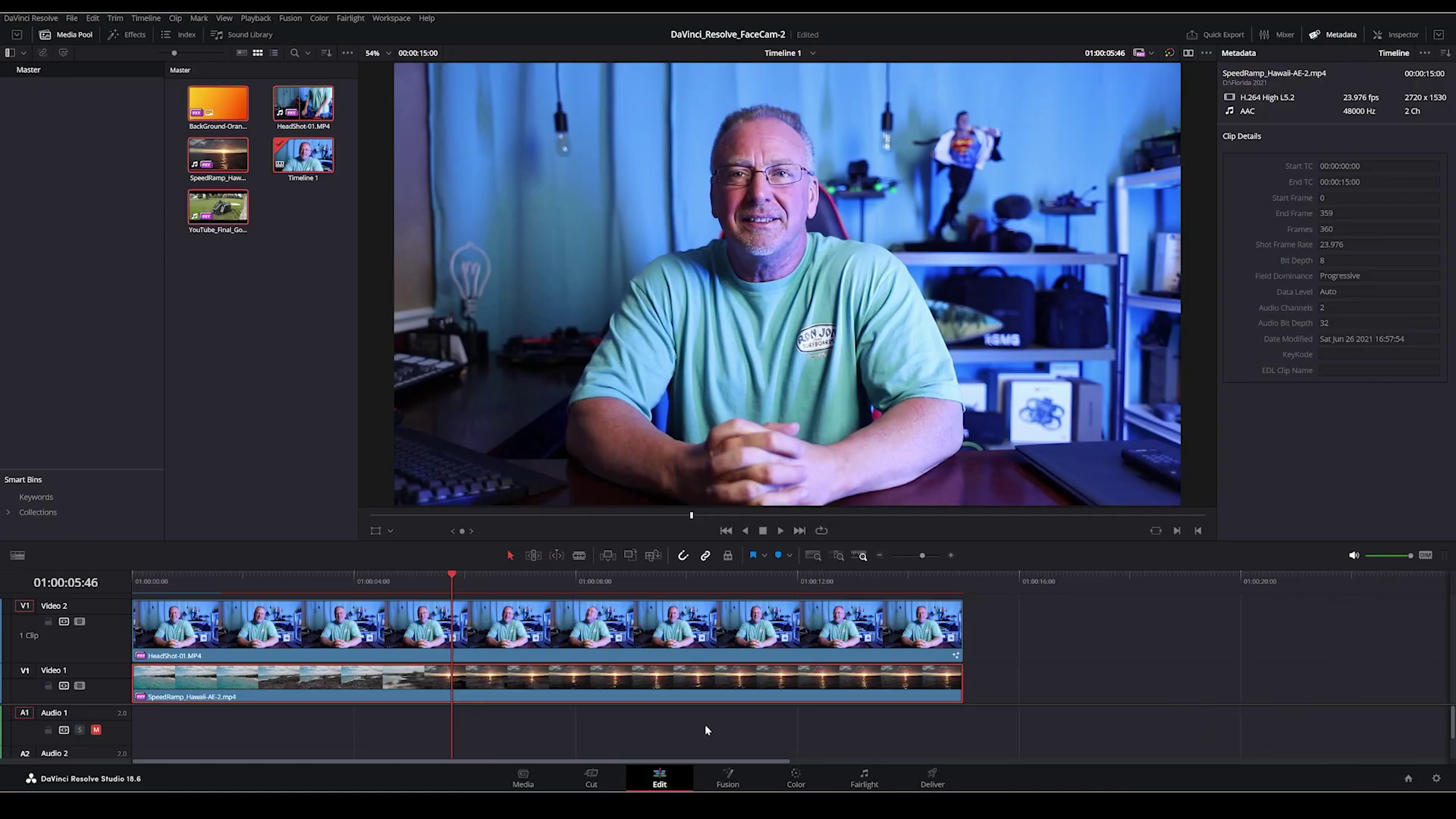
View the DaVinci Resolve About information, then dismiss it
{"action": "left_click", "coordinate": [31, 17]}
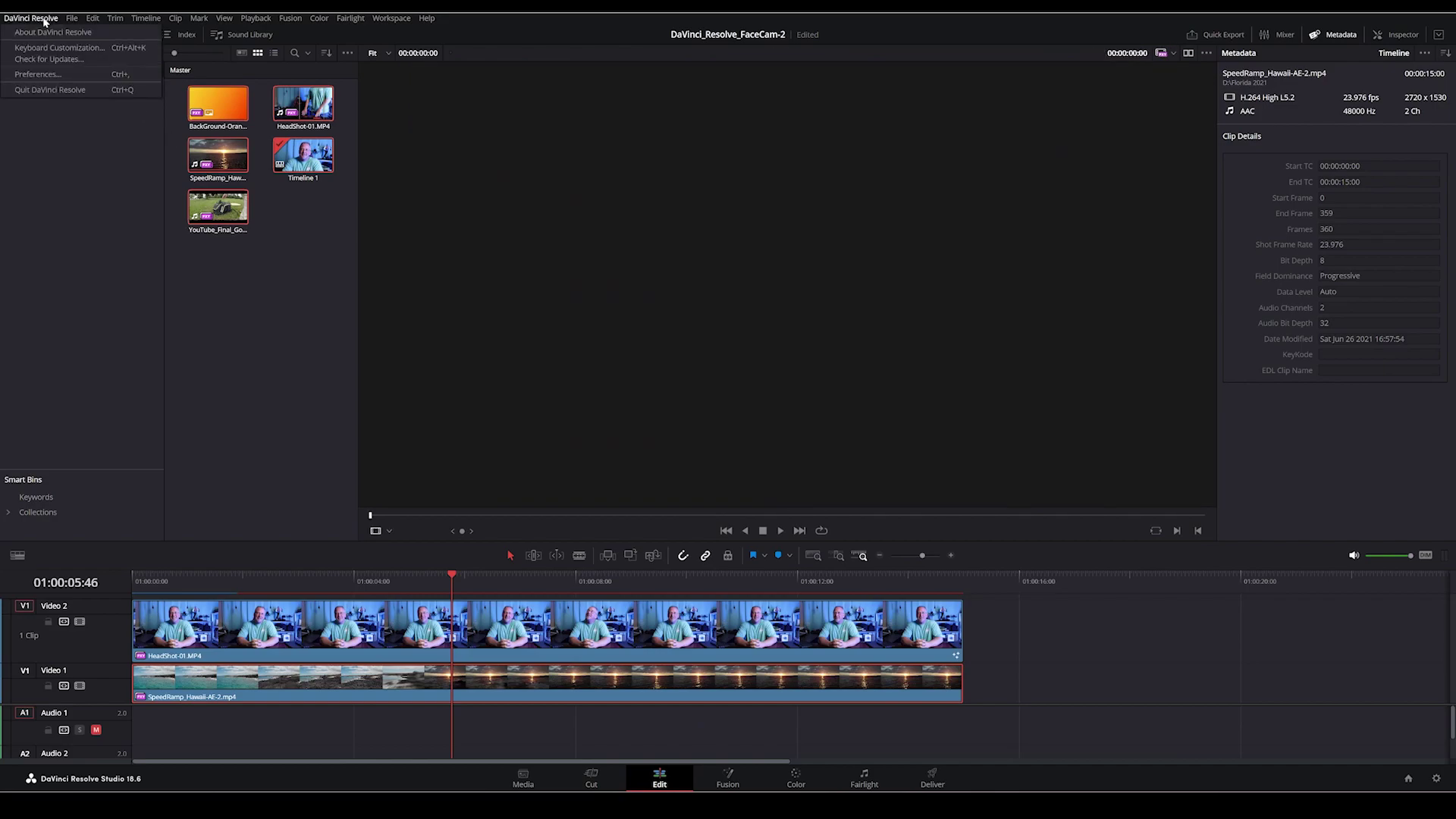
{"action": "left_click", "coordinate": [52, 33]}
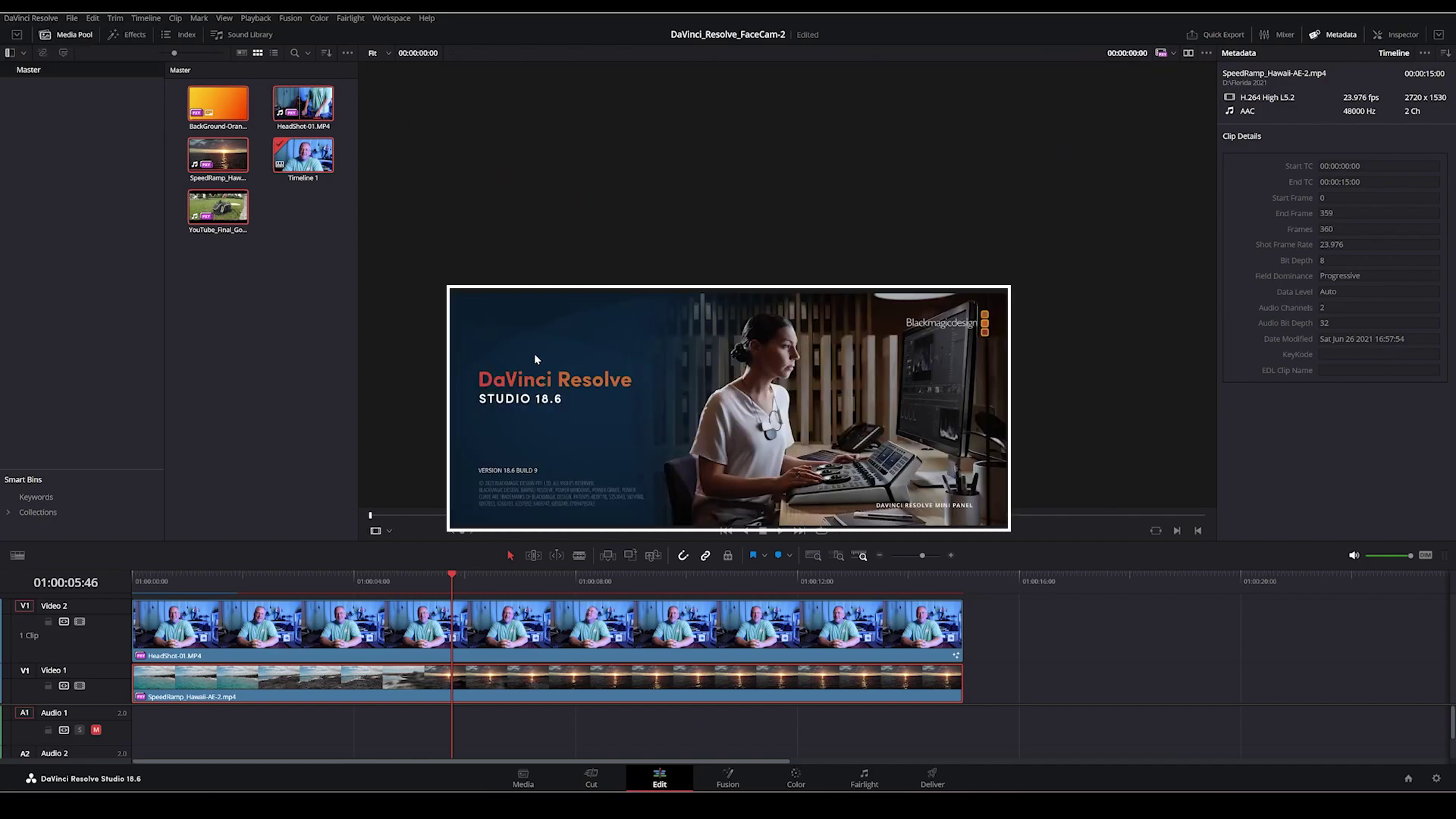
{"action": "left_click", "coordinate": [537, 414]}
Disable V2 to preview the ocean footage, re-enable it, and park the playhead at 01:00:06:30
{"action": "left_click", "coordinate": [570, 637]}
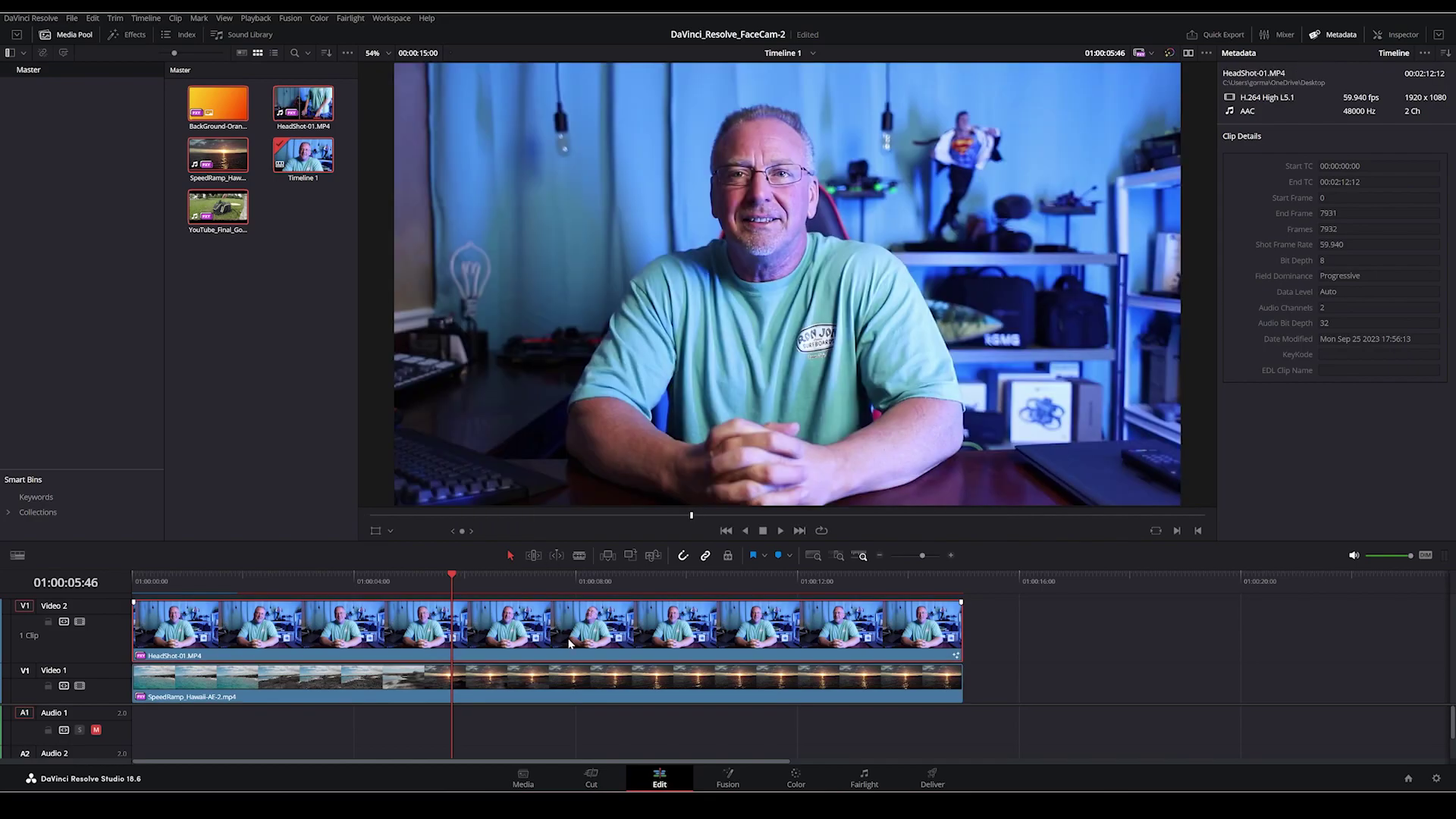
{"action": "left_click", "coordinate": [337, 679]}
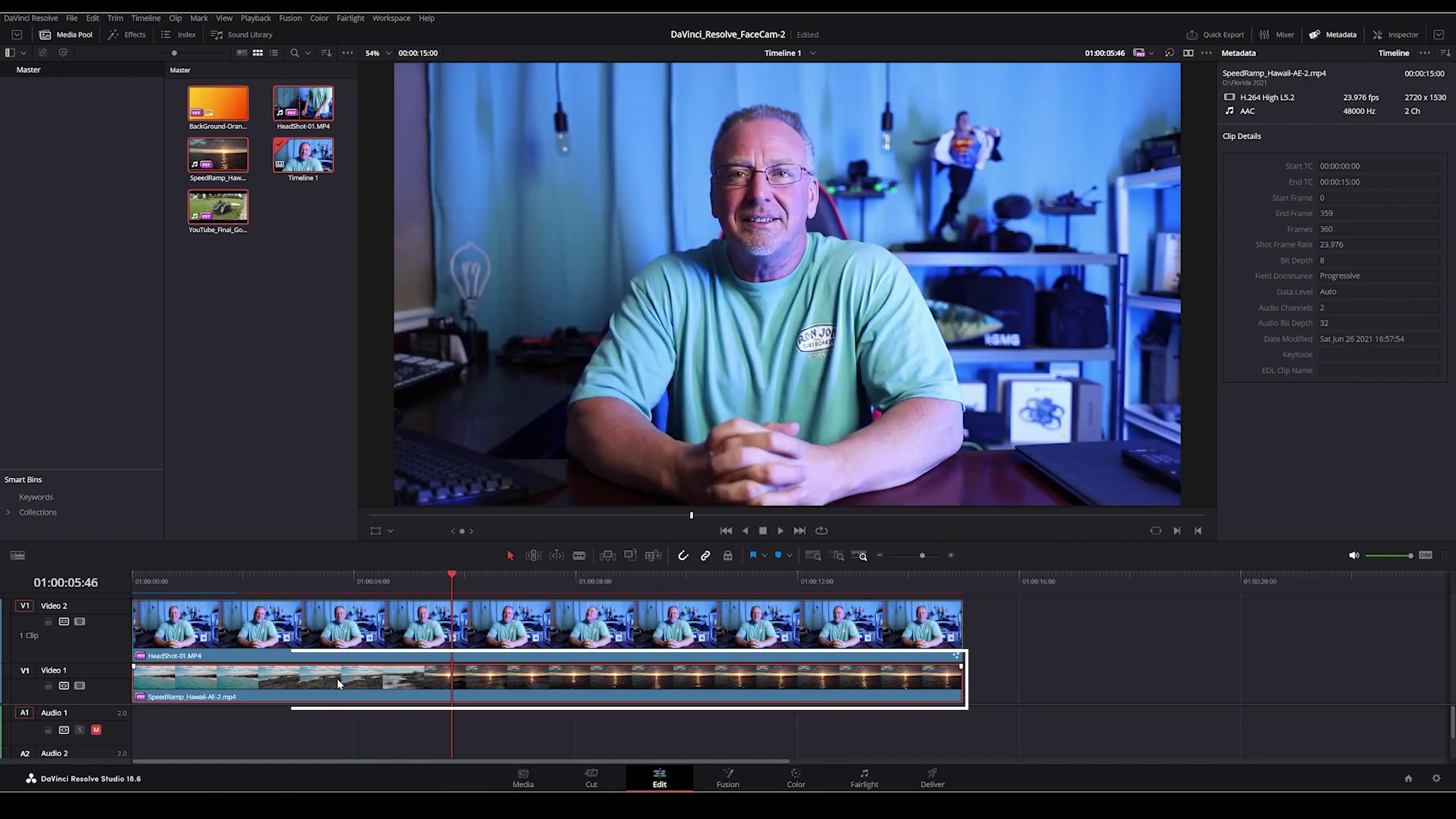
{"action": "left_click", "coordinate": [96, 625]}
{"action": "left_click_drag", "start_coordinate": [454, 580], "coordinate": [398, 582]}
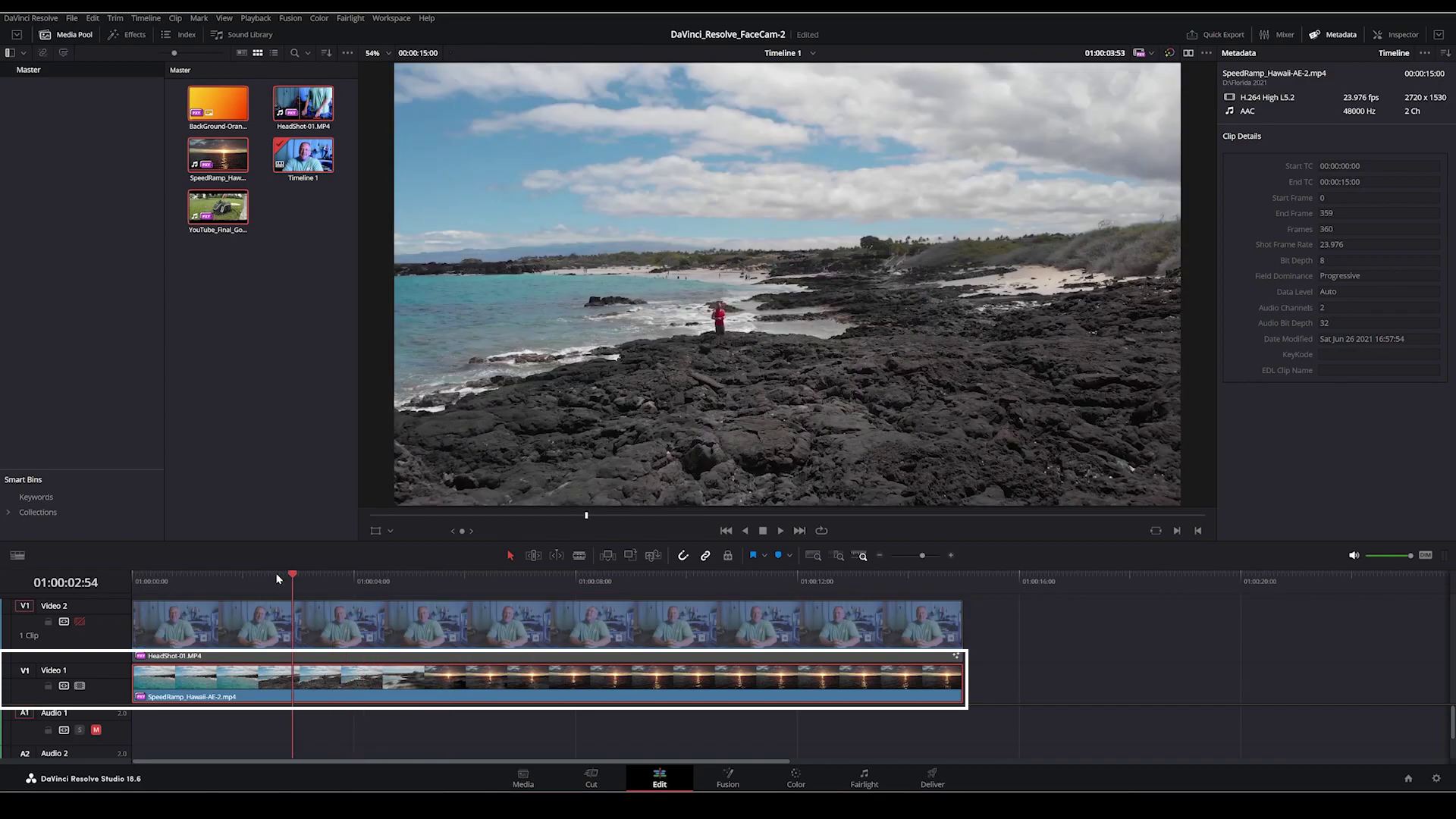
{"action": "left_click", "coordinate": [100, 688]}
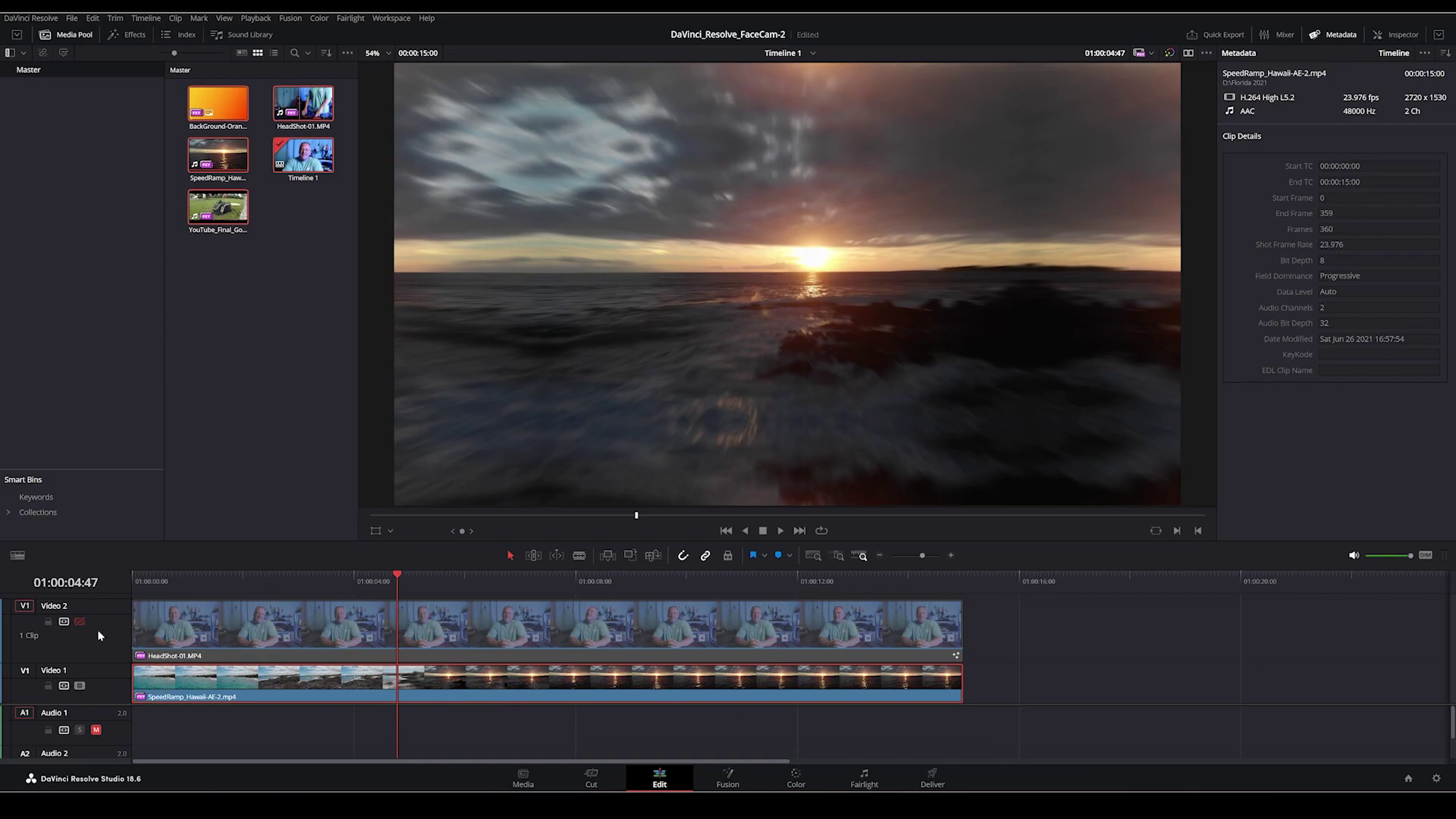
{"action": "left_click", "coordinate": [80, 622]}
{"action": "left_click_drag", "start_coordinate": [400, 578], "coordinate": [493, 579]}
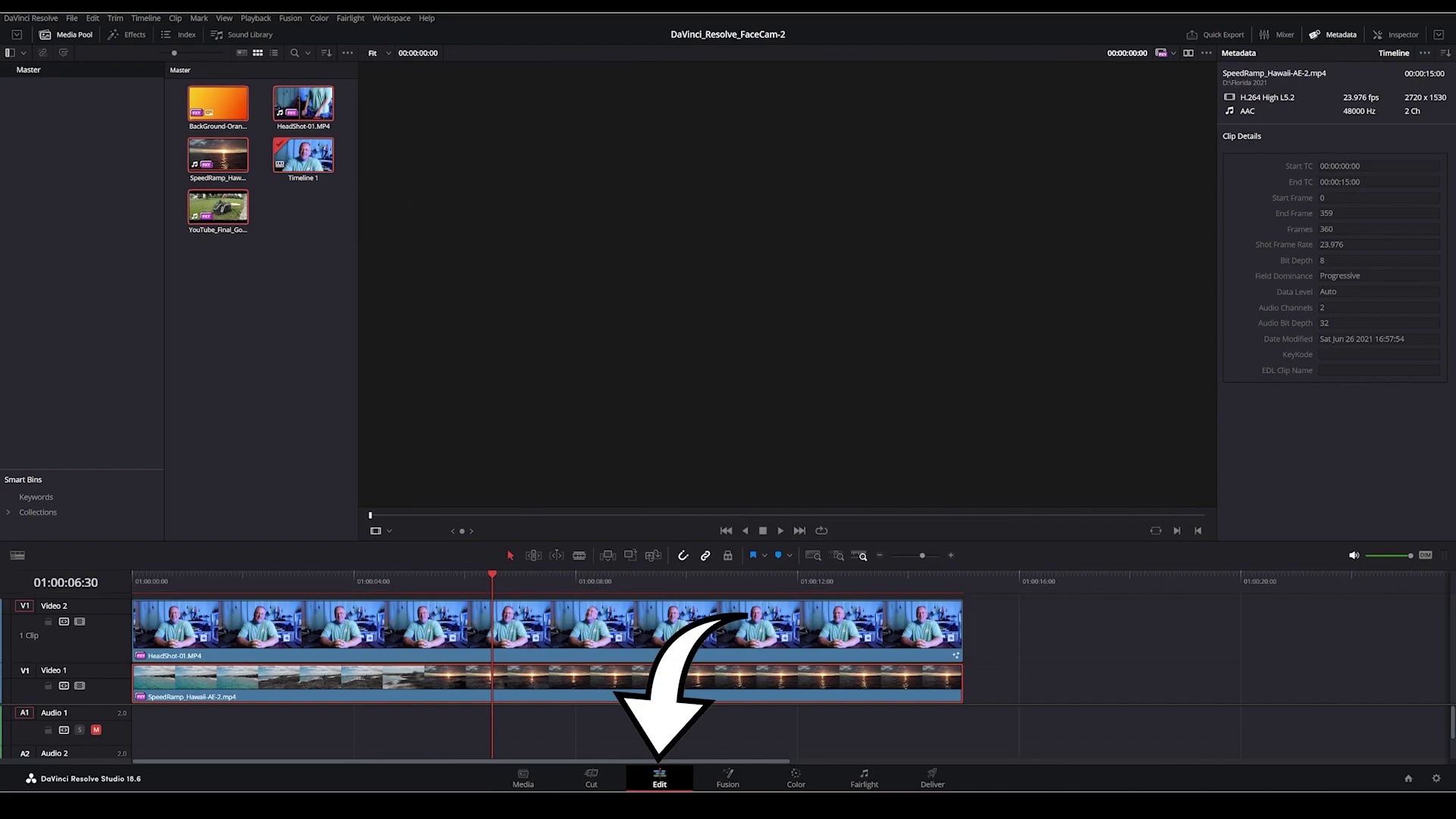
Find DVE in the Effects library and drop it onto the V2 headshot clip
{"action": "left_click", "coordinate": [132, 34]}
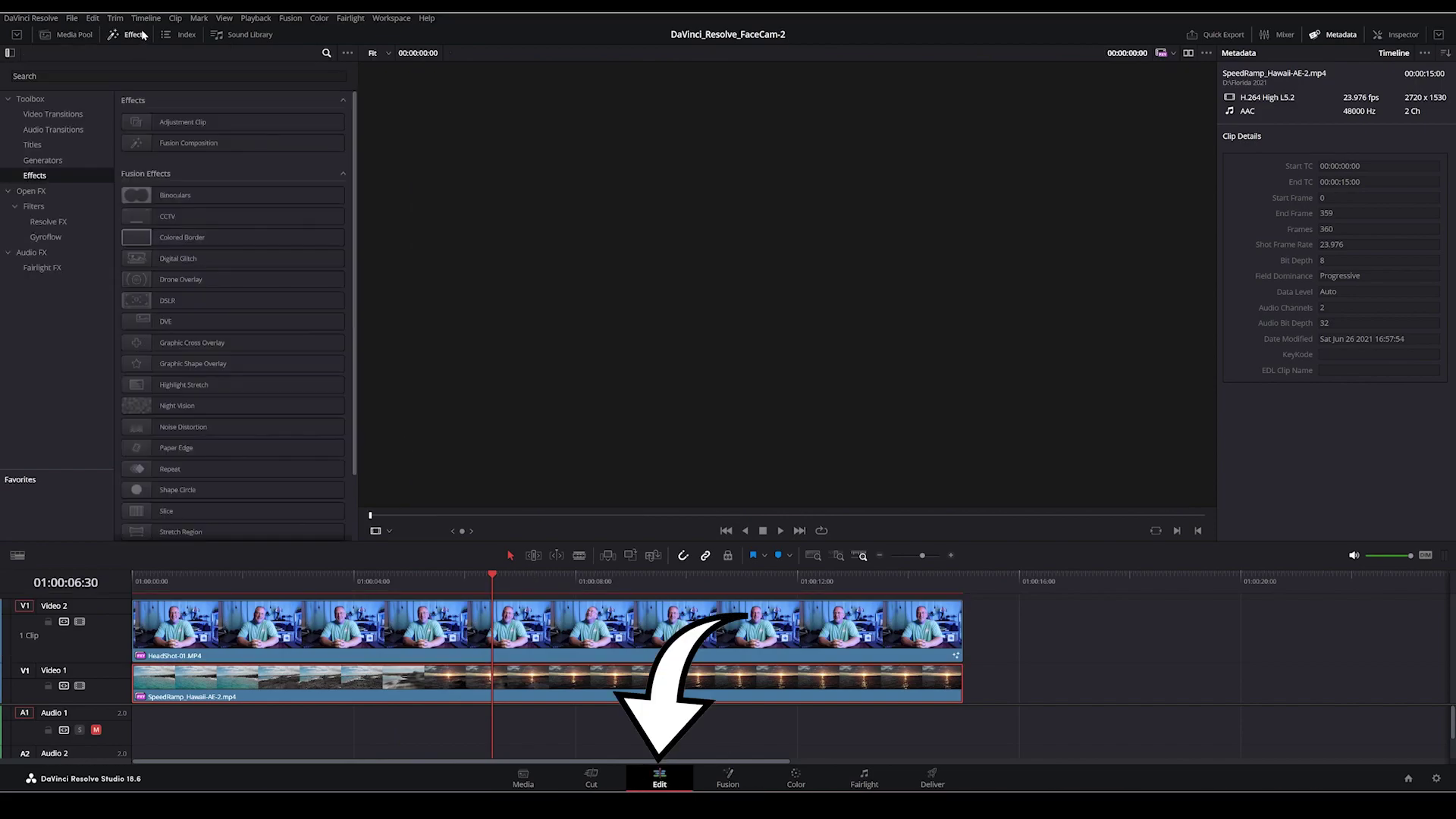
{"action": "left_click", "coordinate": [68, 76]}
{"action": "type", "text": "DVE"}
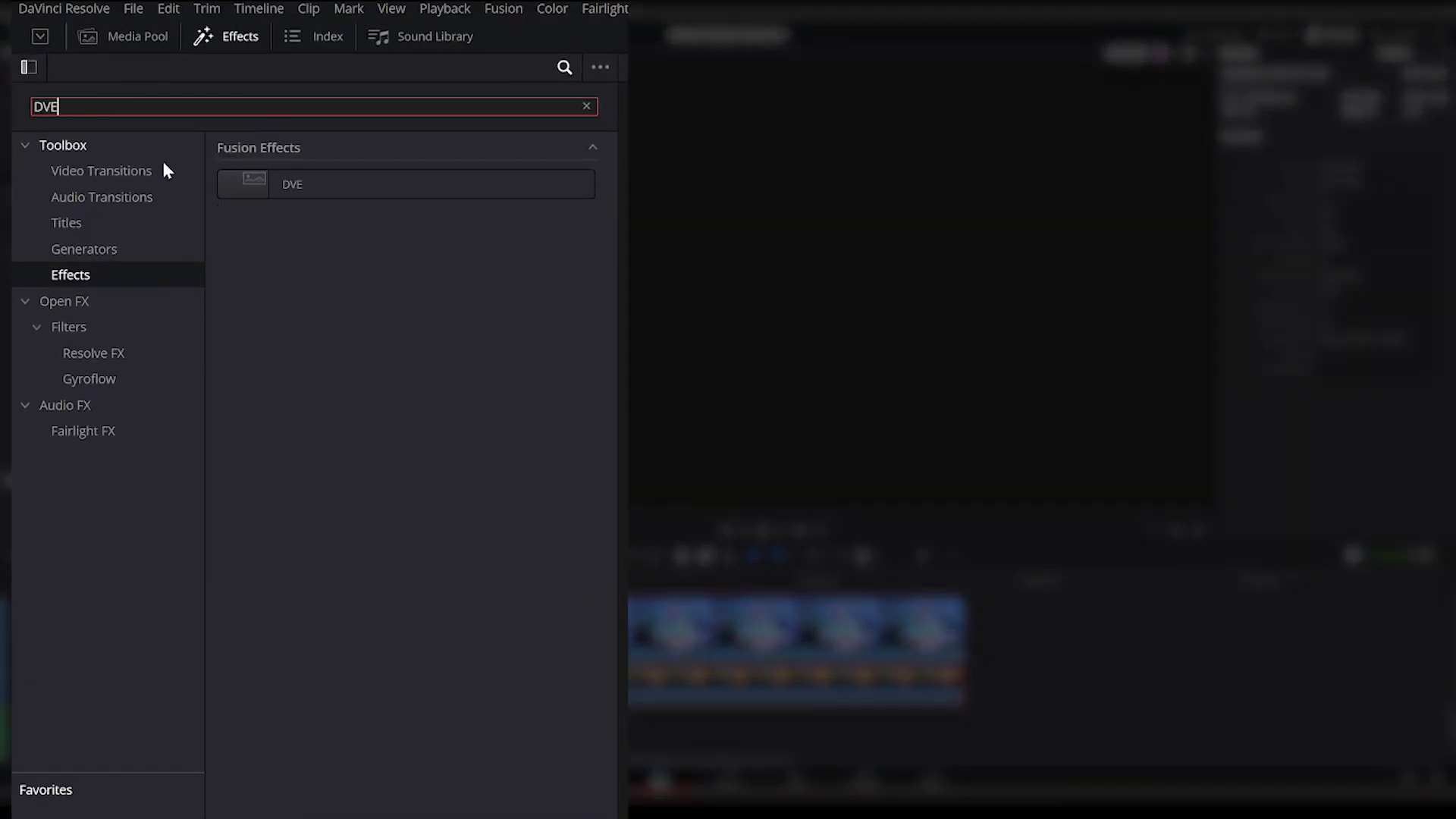
{"action": "left_click_drag", "start_coordinate": [296, 185], "coordinate": [334, 485]}
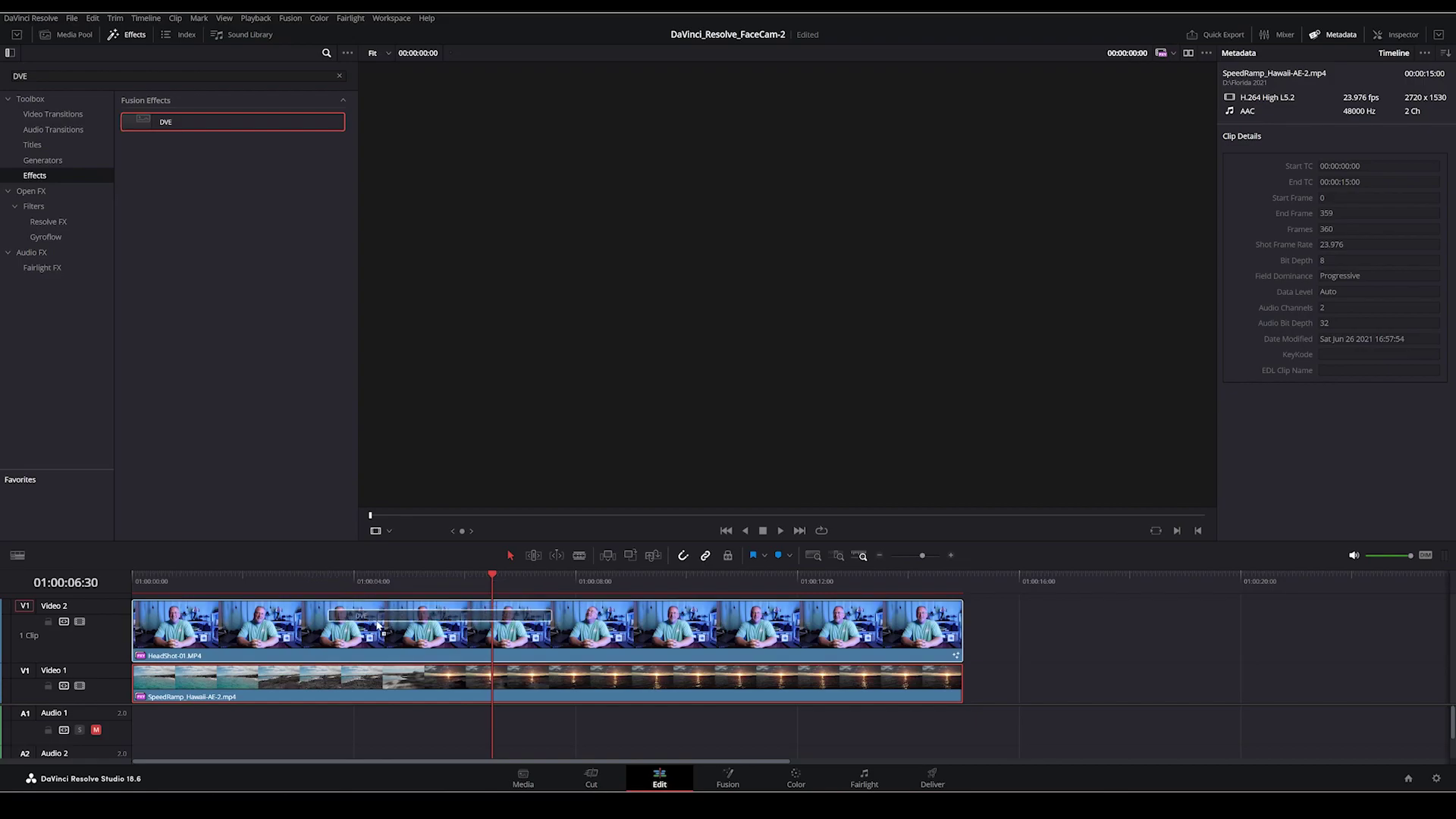
{"action": "left_click_drag", "start_coordinate": [193, 296], "coordinate": [421, 626]}
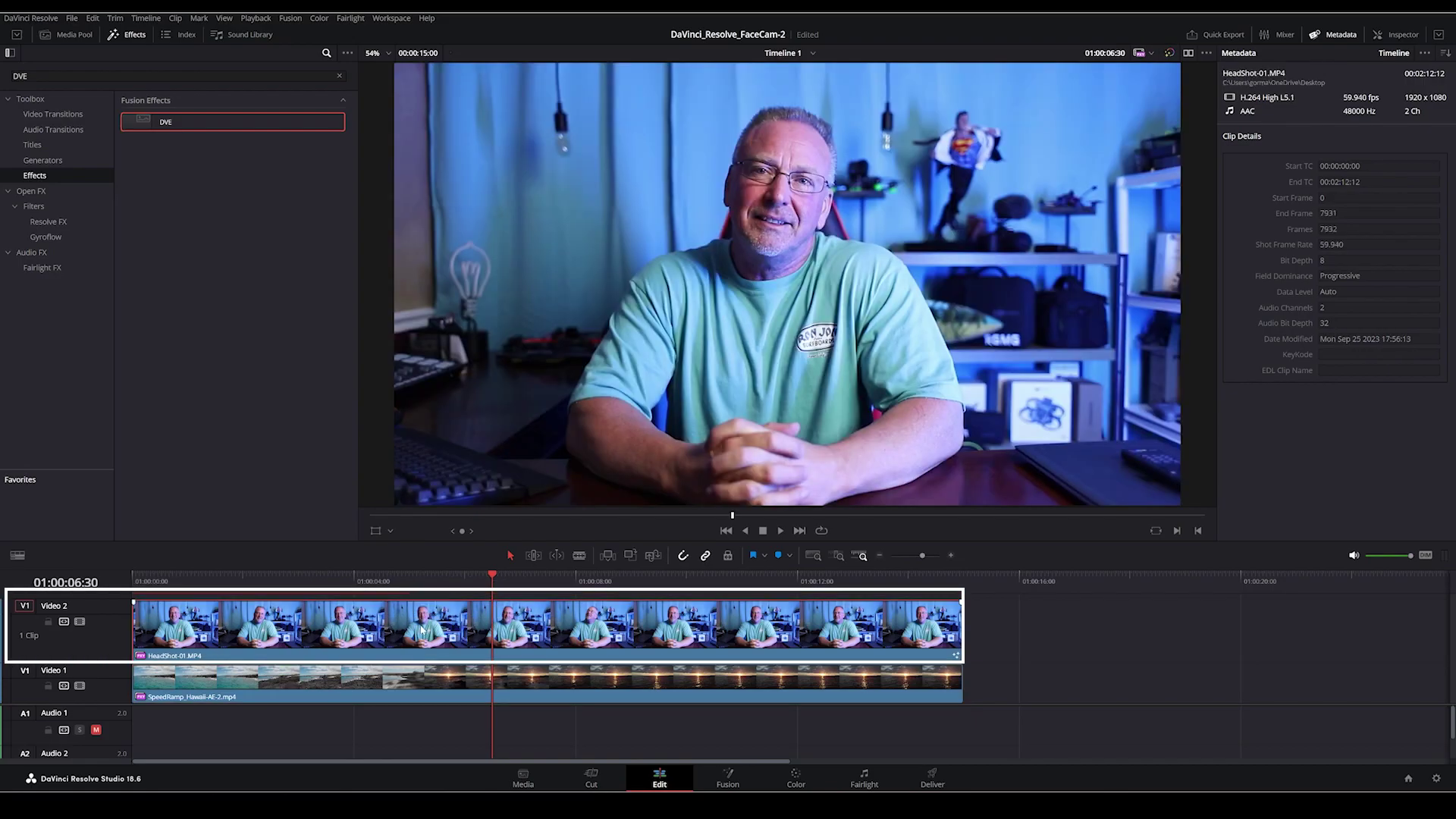
{"action": "left_click", "coordinate": [495, 575]}
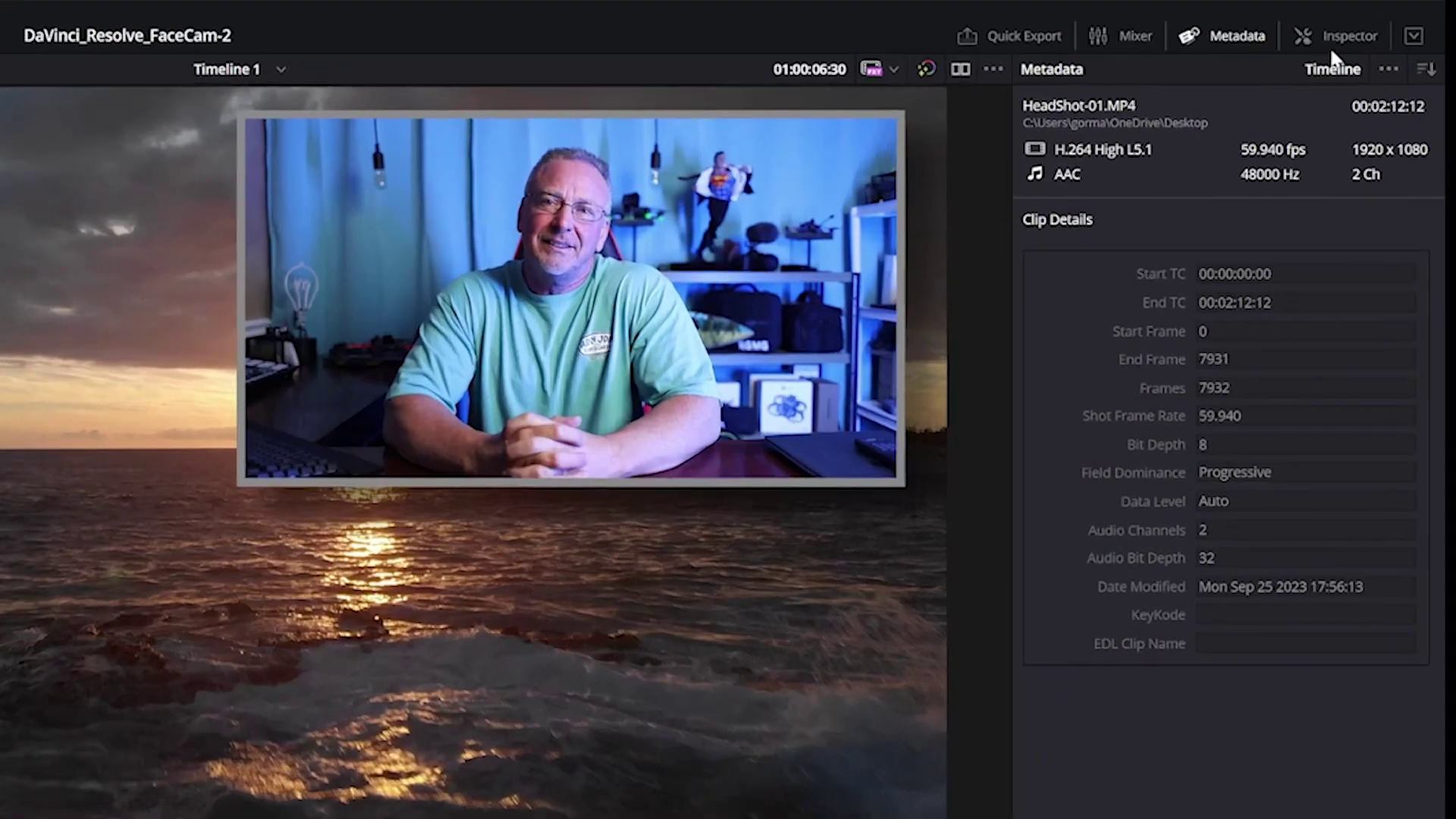
Compare DVE preset Versions 1–5 in the Inspector and settle on Version 3
{"action": "left_click", "coordinate": [1396, 35]}
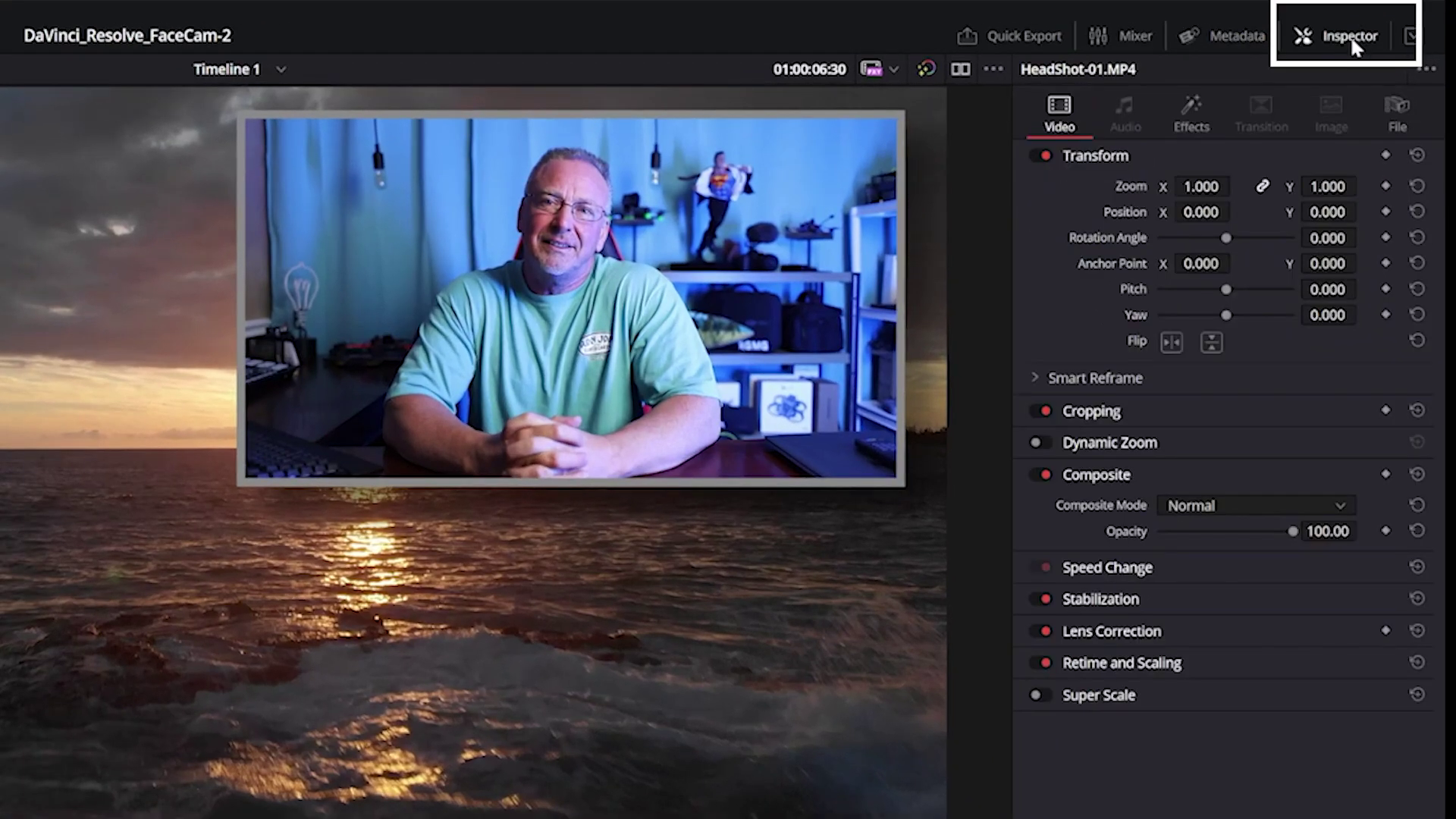
{"action": "left_click", "coordinate": [1191, 114]}
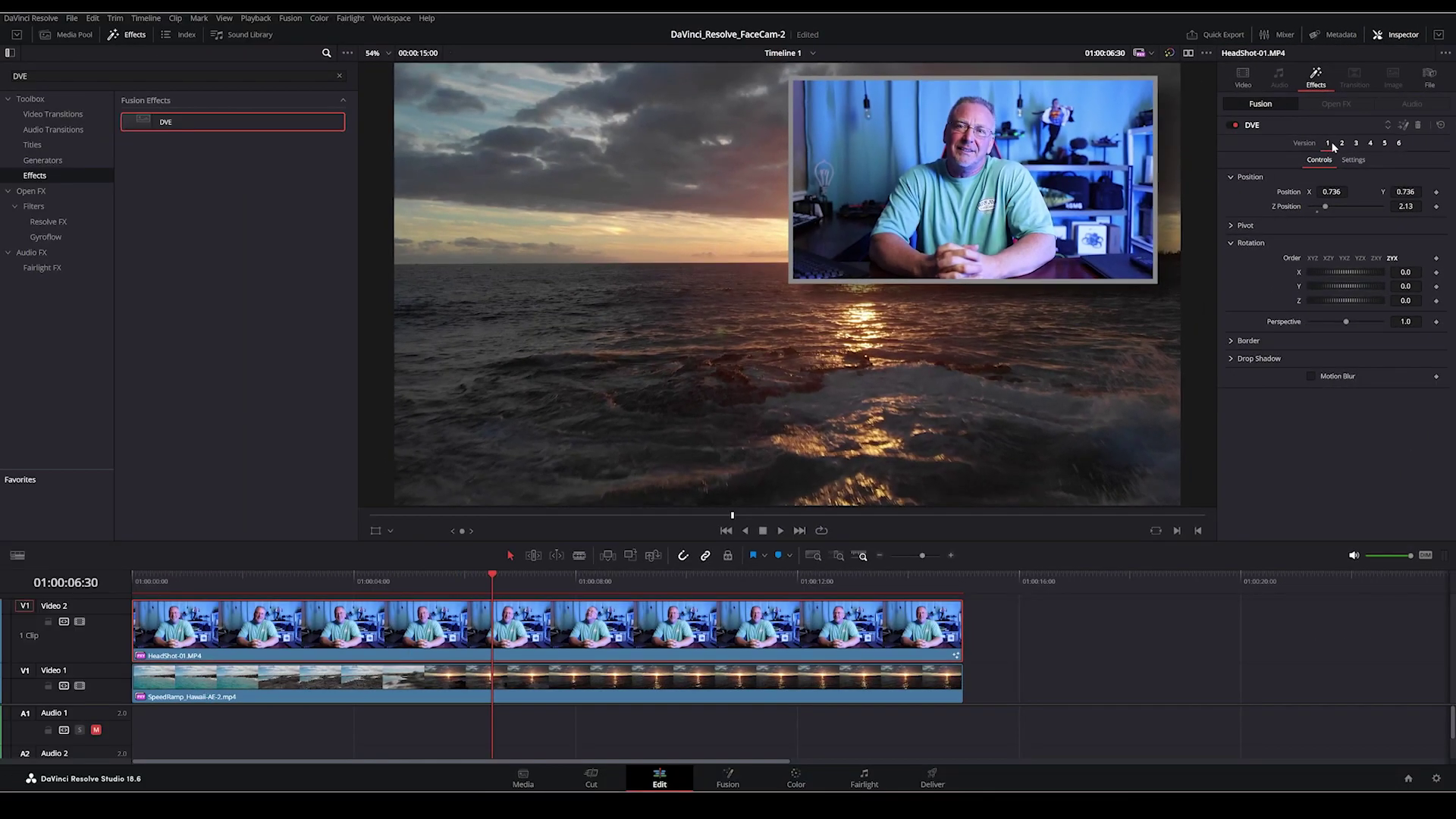
{"action": "left_click", "coordinate": [1370, 143]}
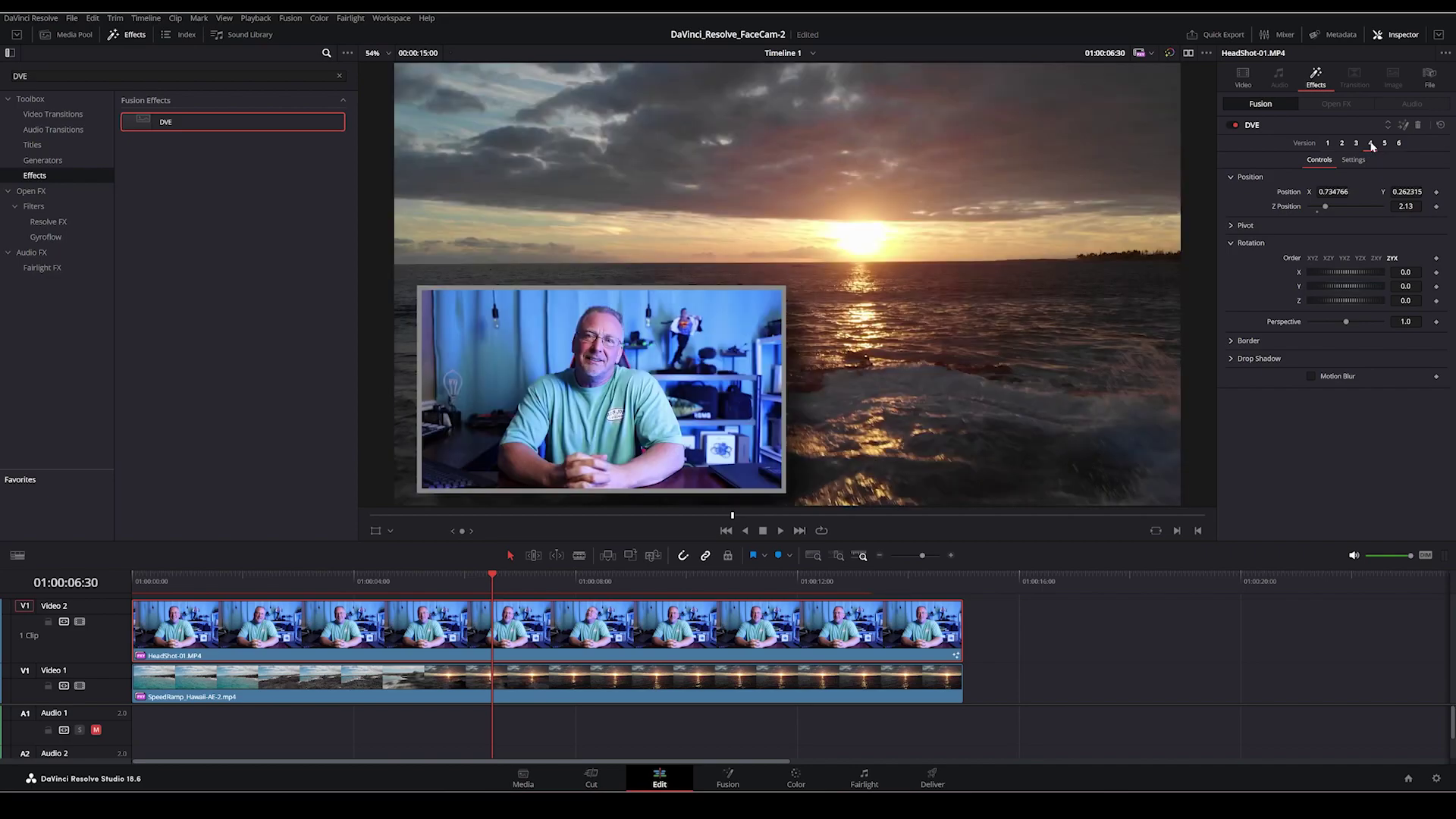
{"action": "left_click", "coordinate": [1386, 144]}
{"action": "left_click", "coordinate": [1327, 143]}
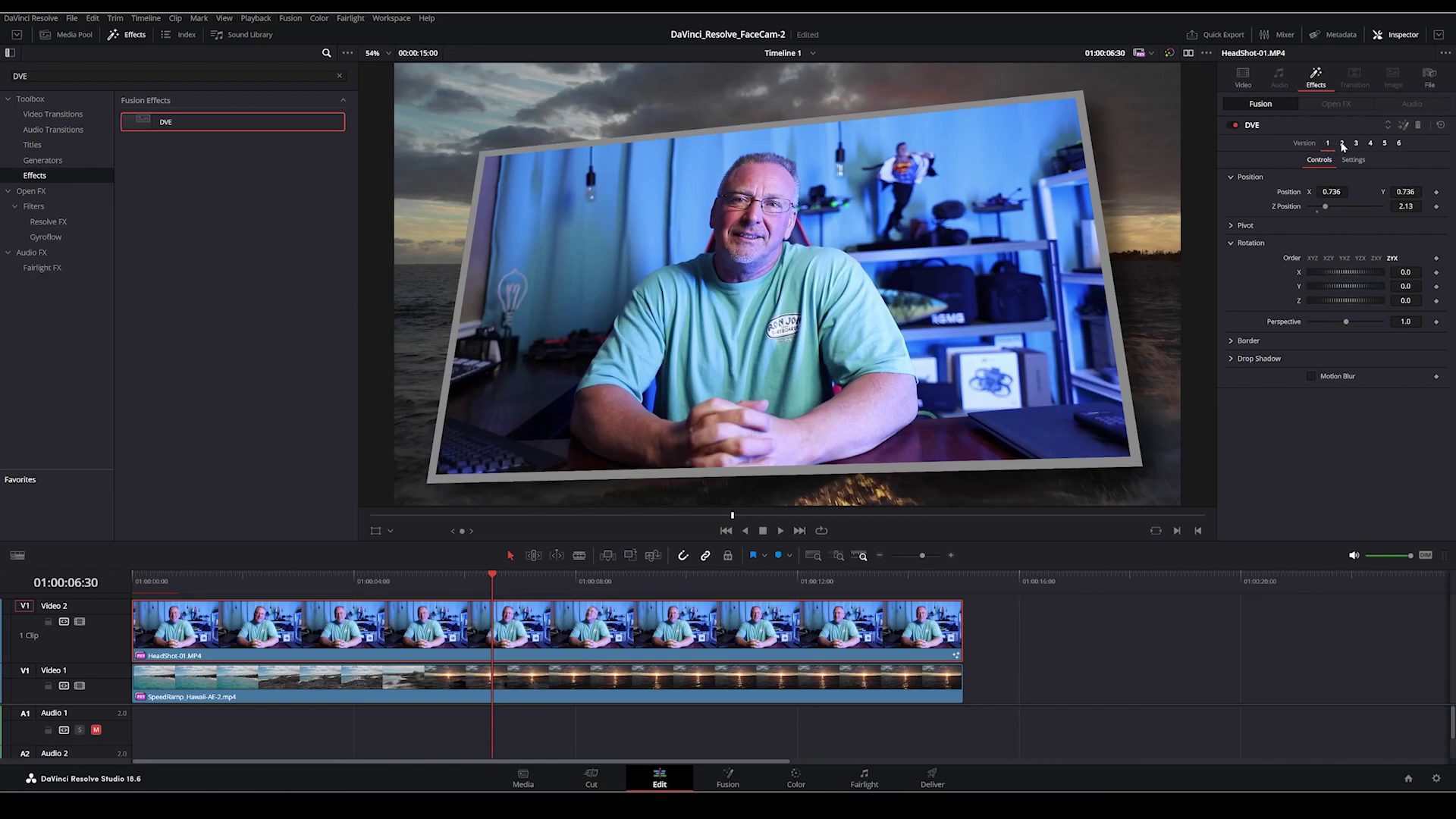
{"action": "left_click", "coordinate": [1342, 144]}
{"action": "left_click", "coordinate": [1357, 144]}
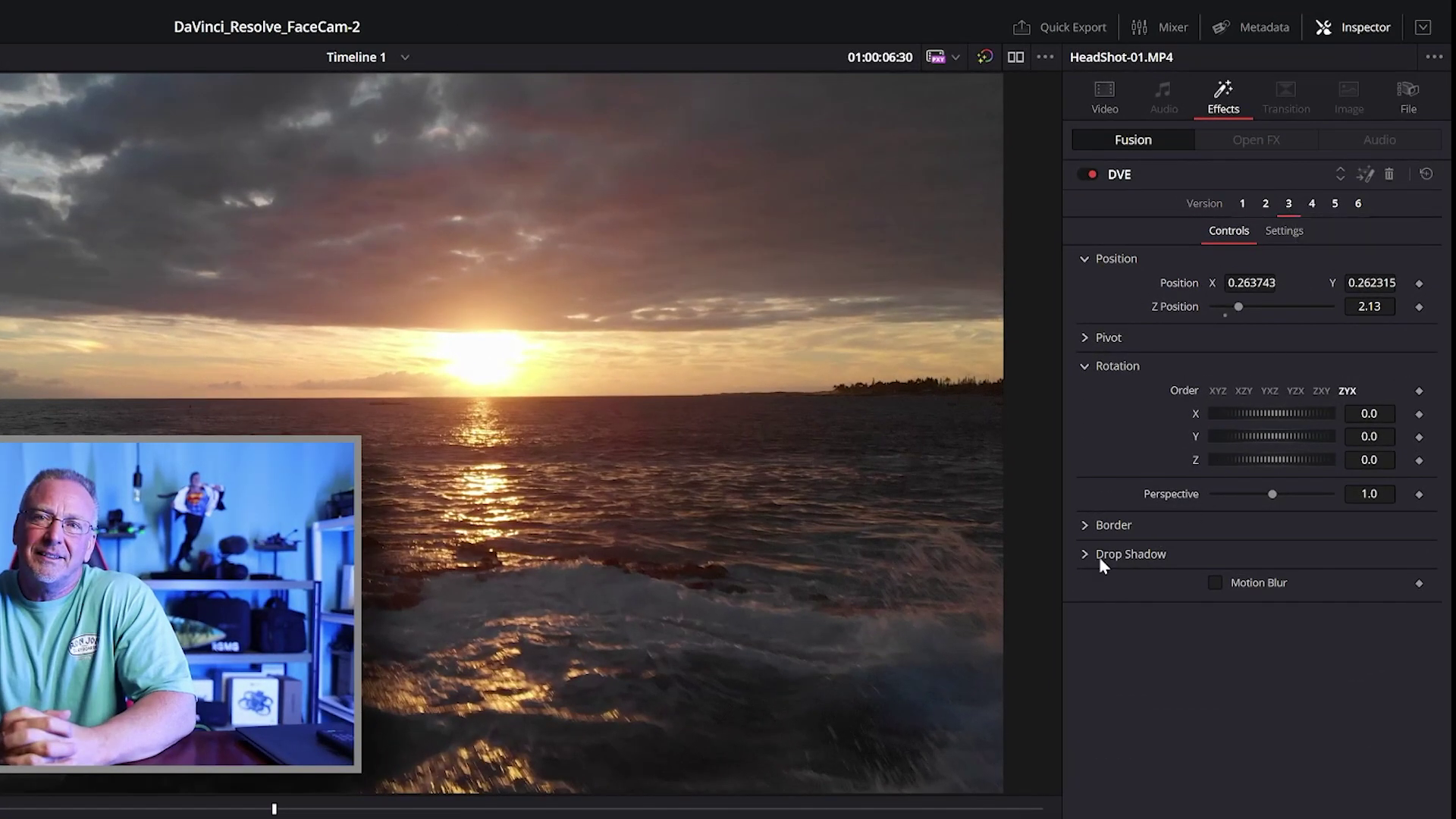
Crop the inset into a circle with Crop Width 0.559 and Corner Radius 1.0
{"action": "left_click", "coordinate": [1084, 525]}
{"action": "type", "text": "0.559"}
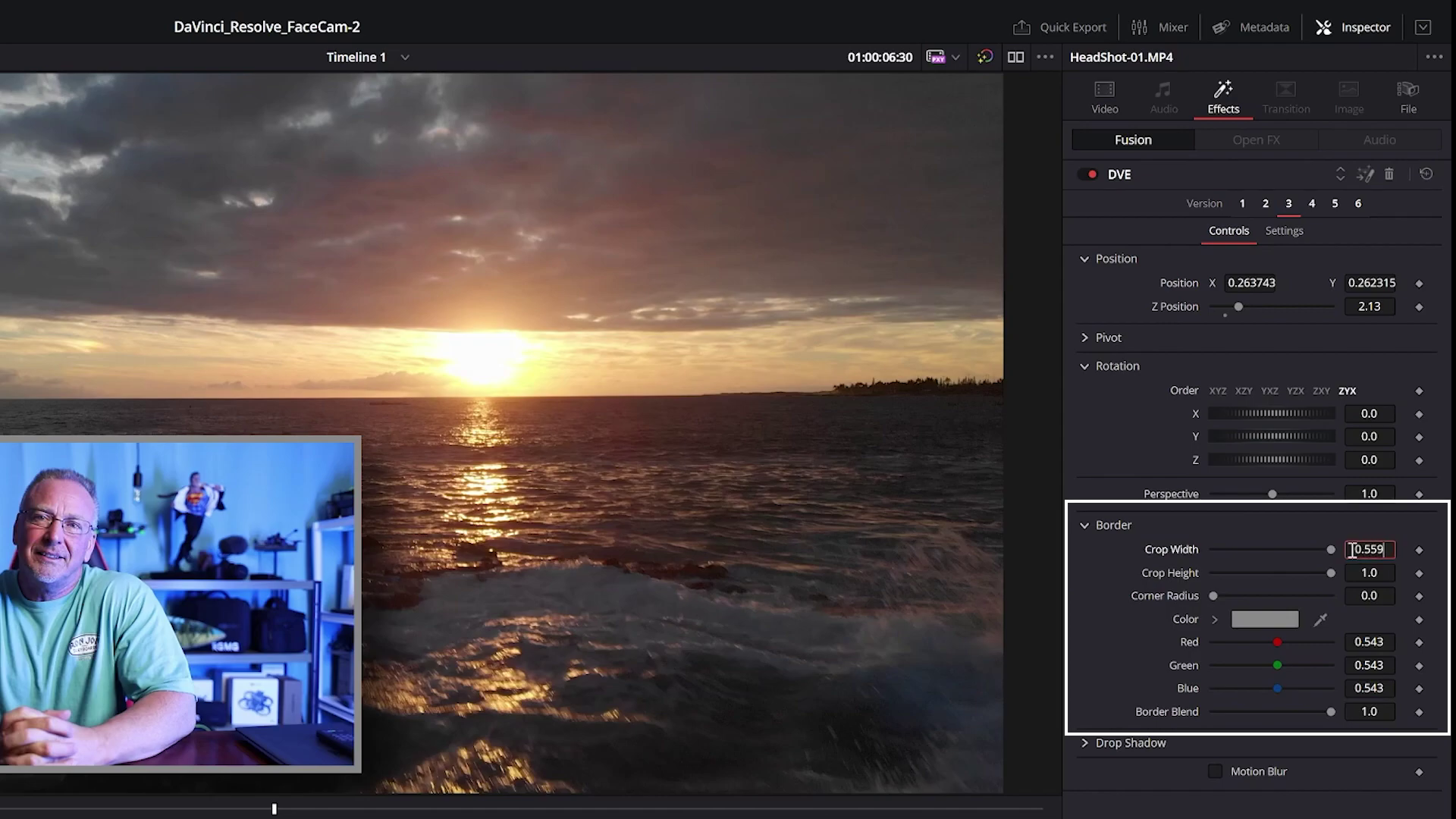
{"action": "key", "text": "Tab"}
{"action": "key", "text": "Tab"}
{"action": "type", "text": "1"}
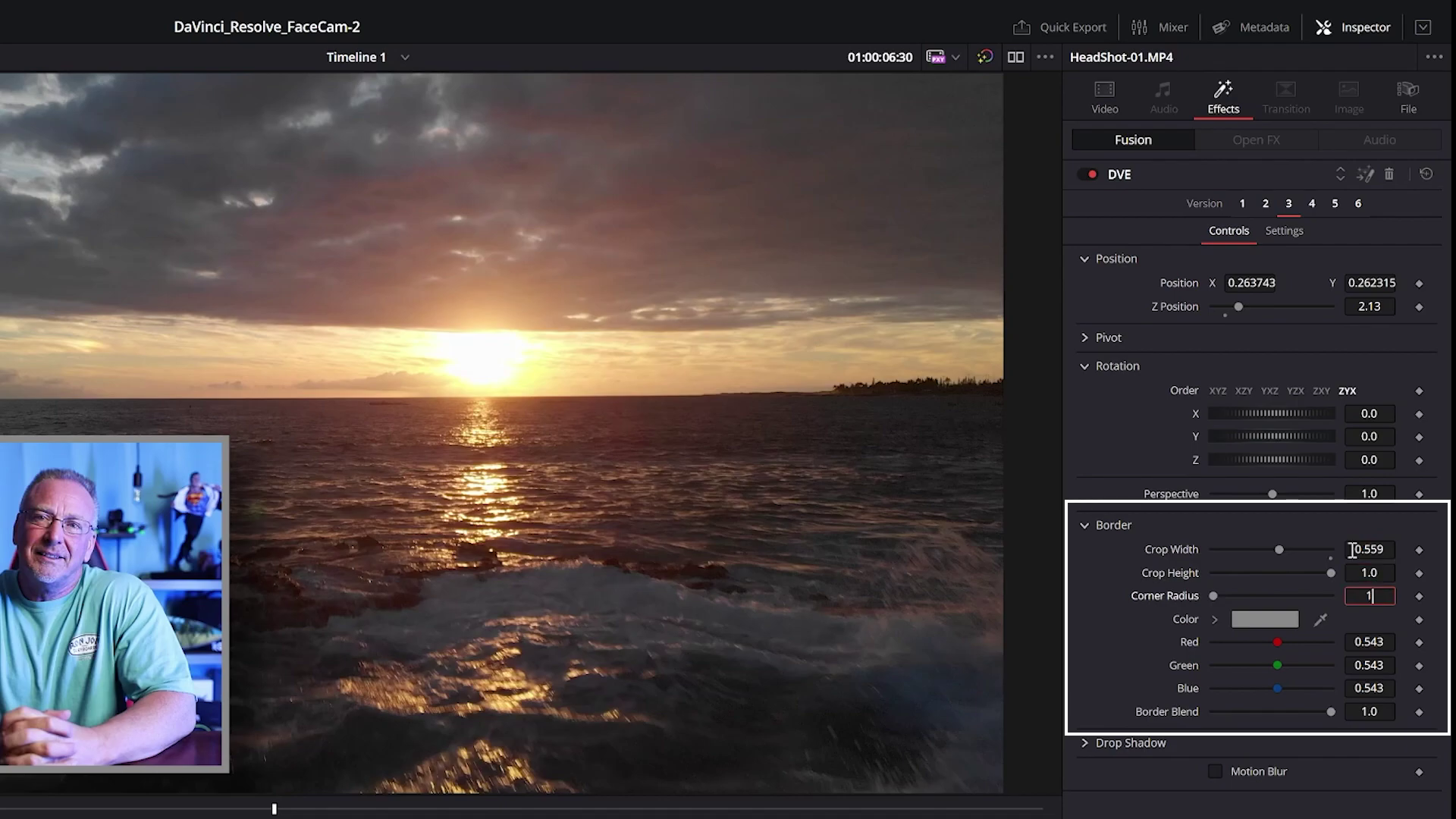
{"action": "key", "text": "Tab"}
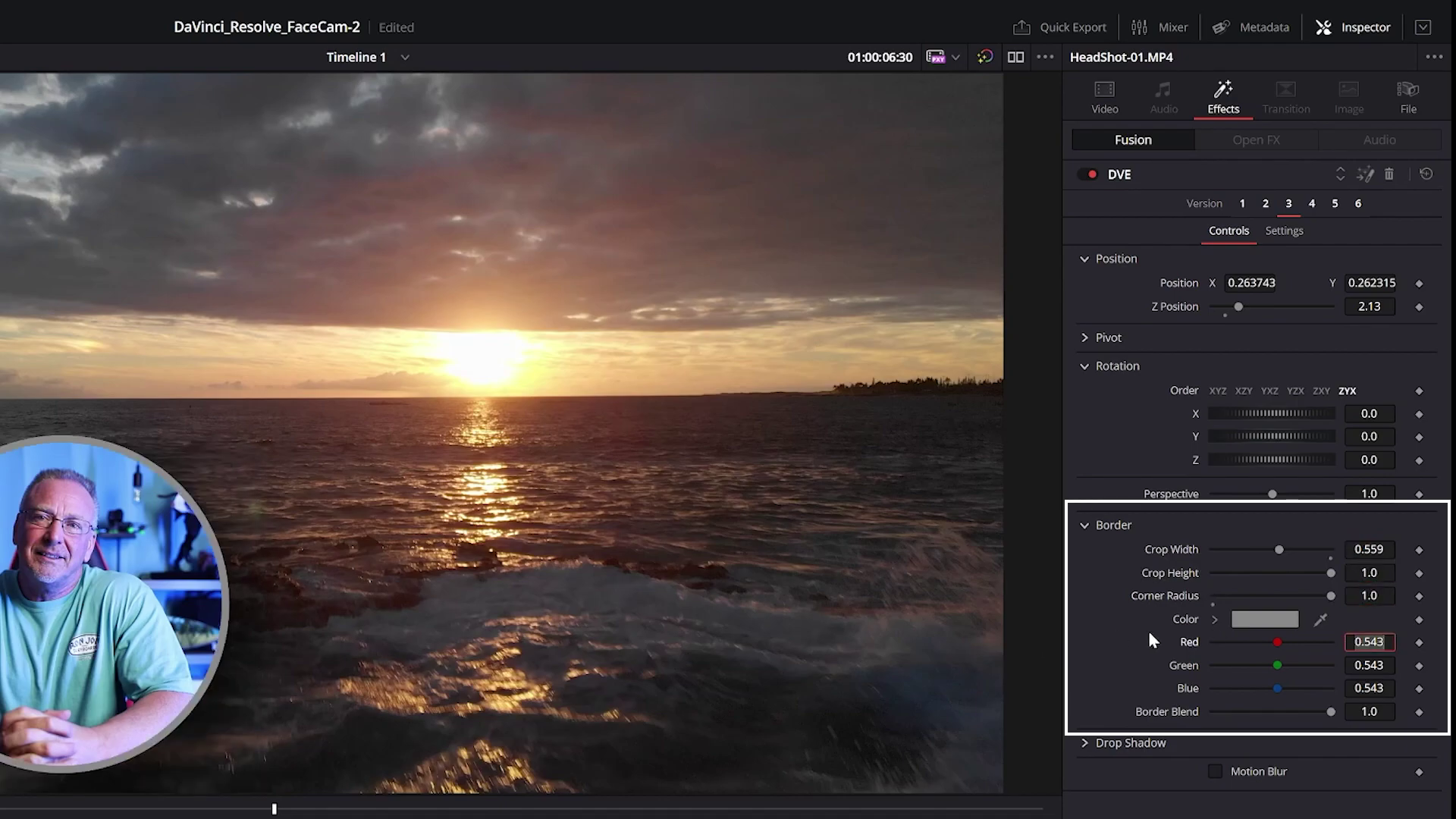
Make the border colour bright yellow
{"action": "left_click", "coordinate": [1244, 621]}
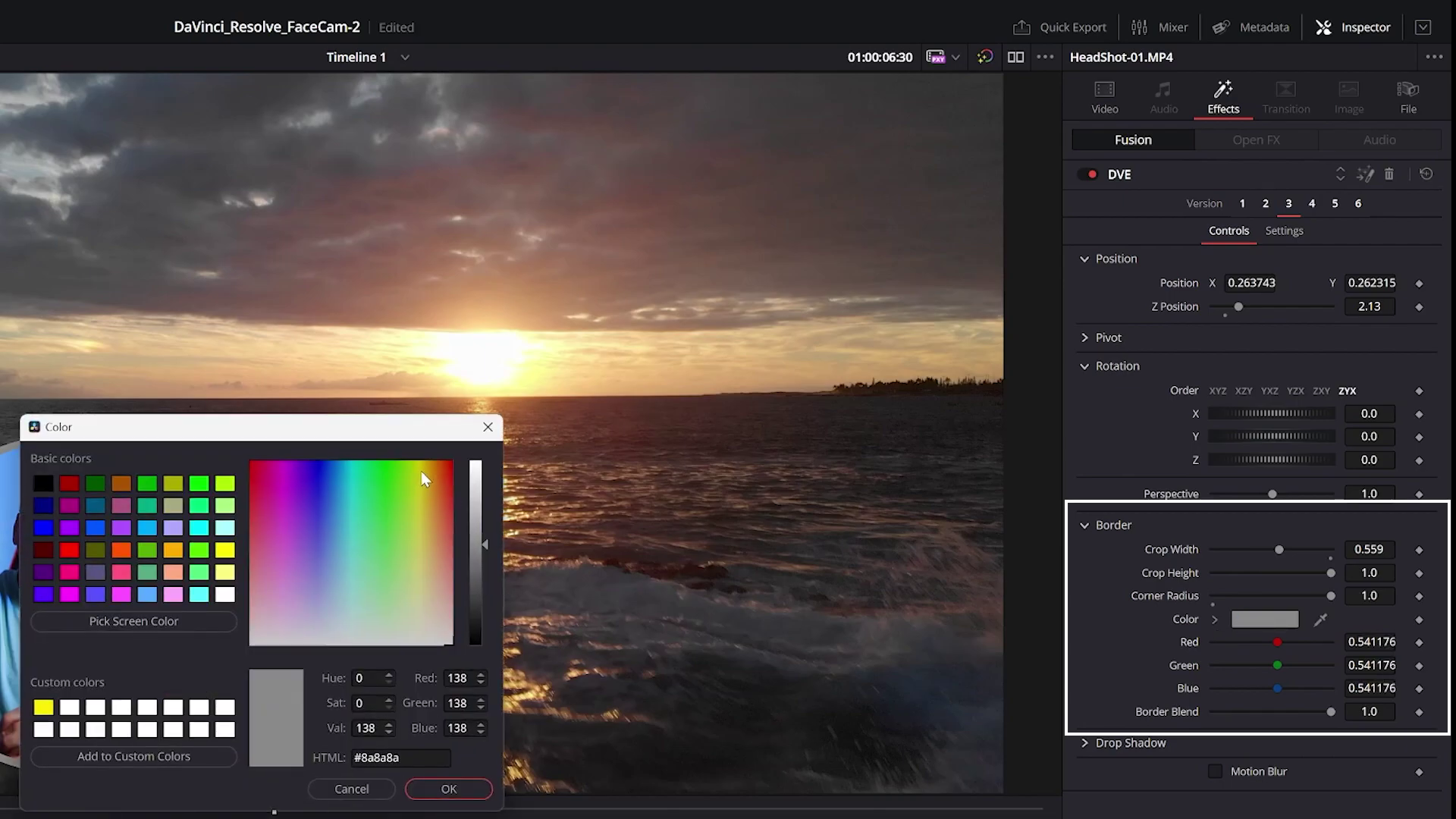
{"action": "left_click", "coordinate": [421, 473]}
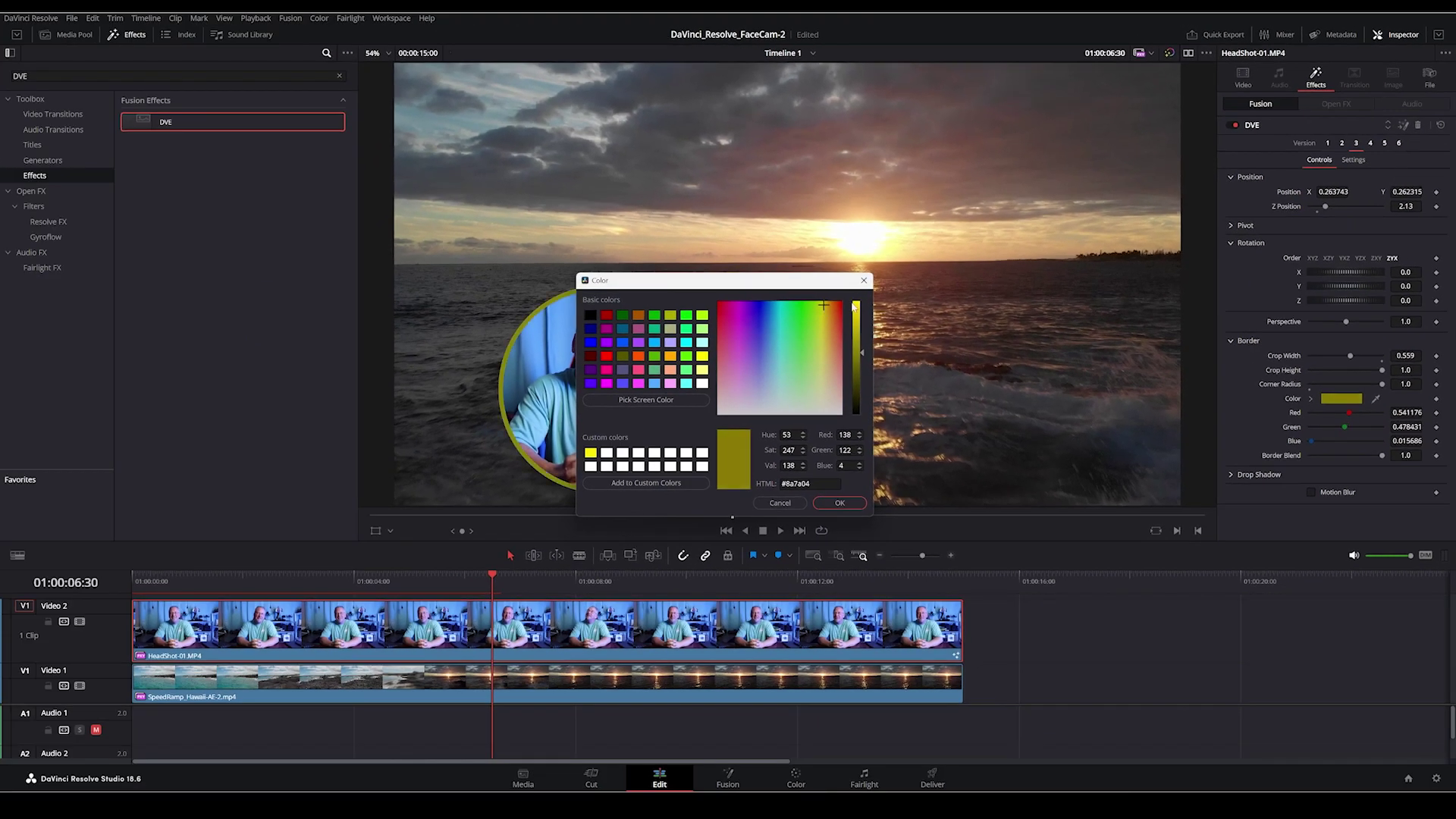
{"action": "left_click_drag", "start_coordinate": [855, 310], "coordinate": [857, 301]}
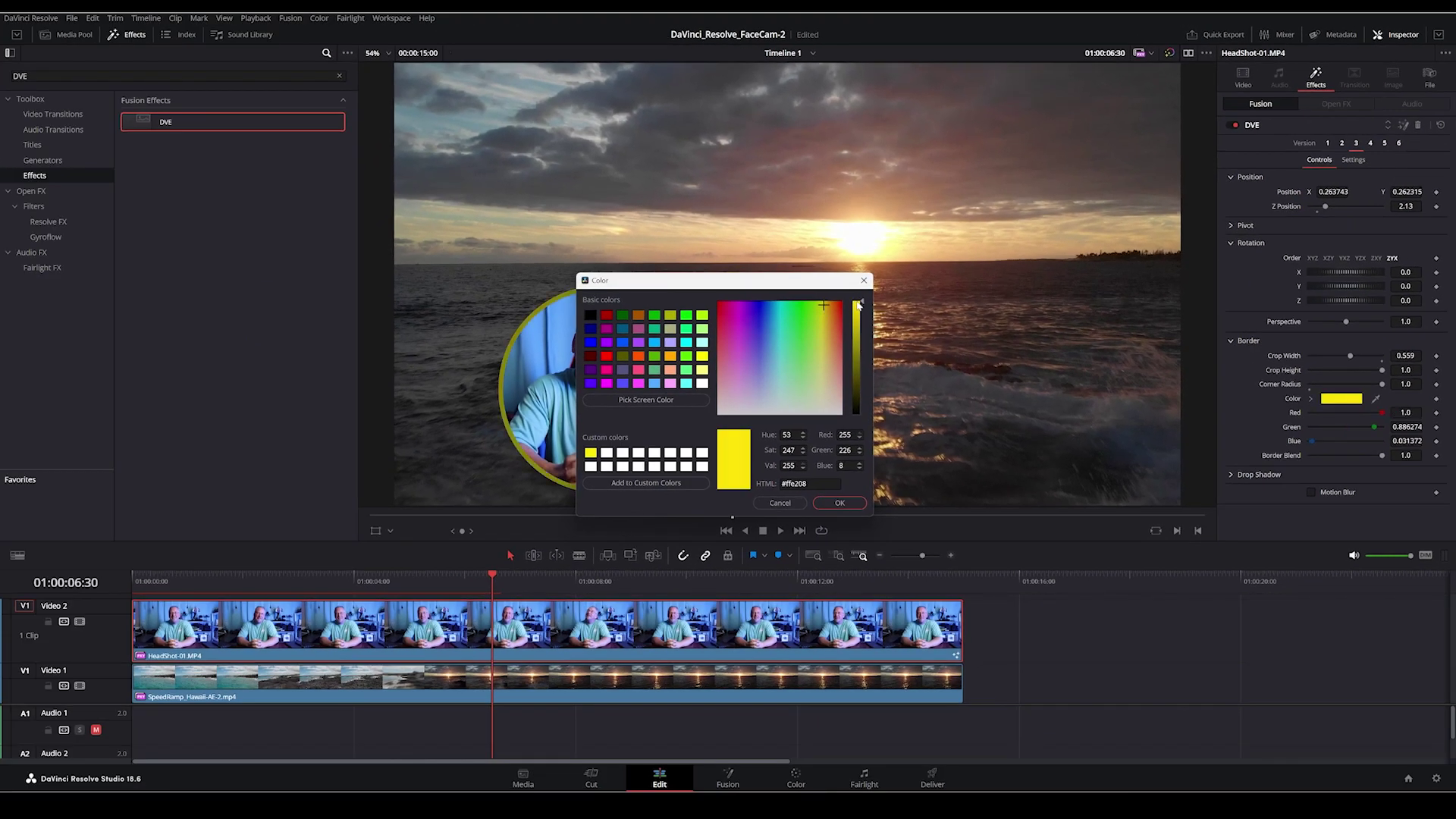
{"action": "left_click", "coordinate": [841, 504]}
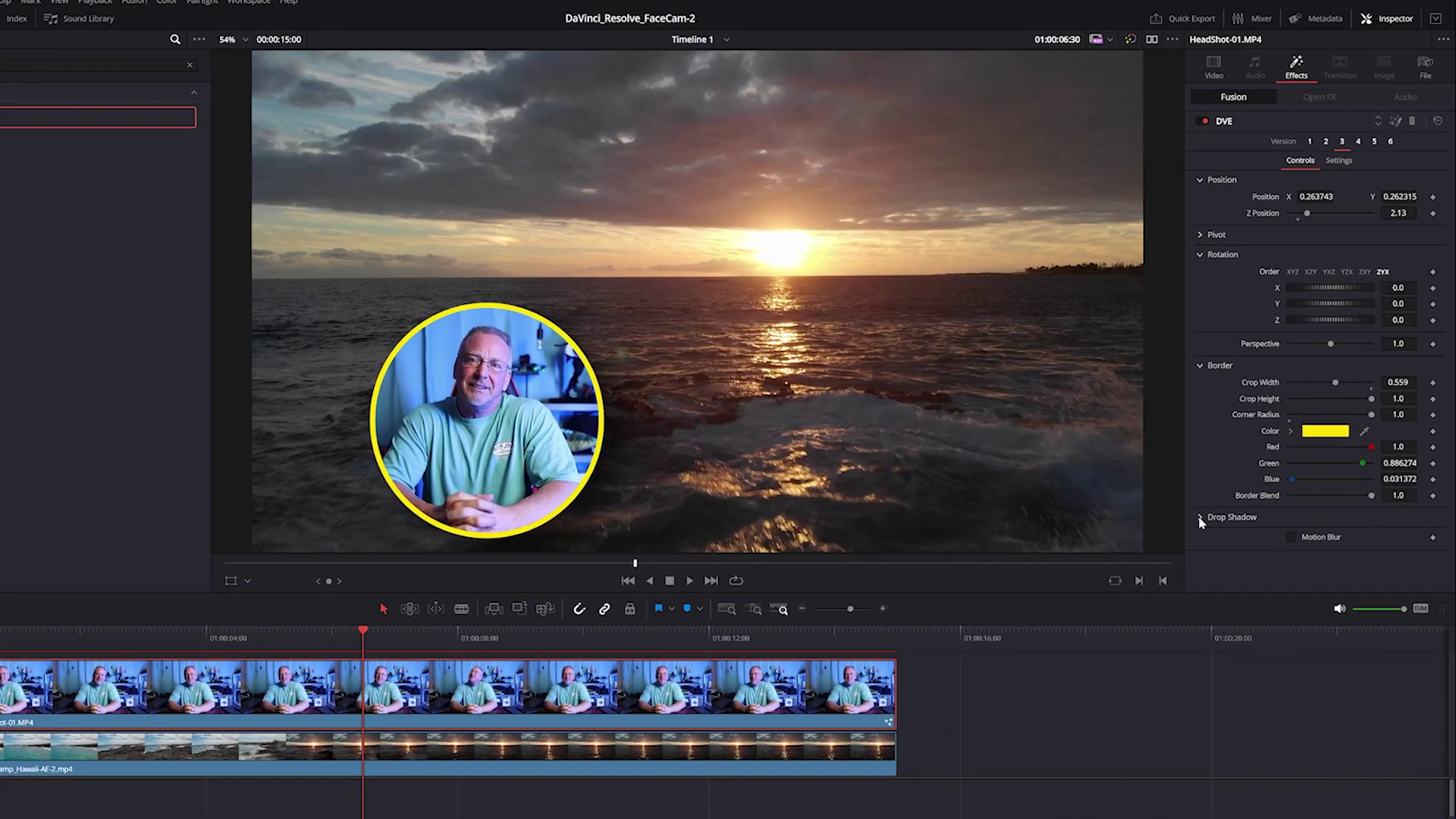
Add a drop shadow with Shadow Strength 0.394
{"action": "left_click", "coordinate": [1232, 475]}
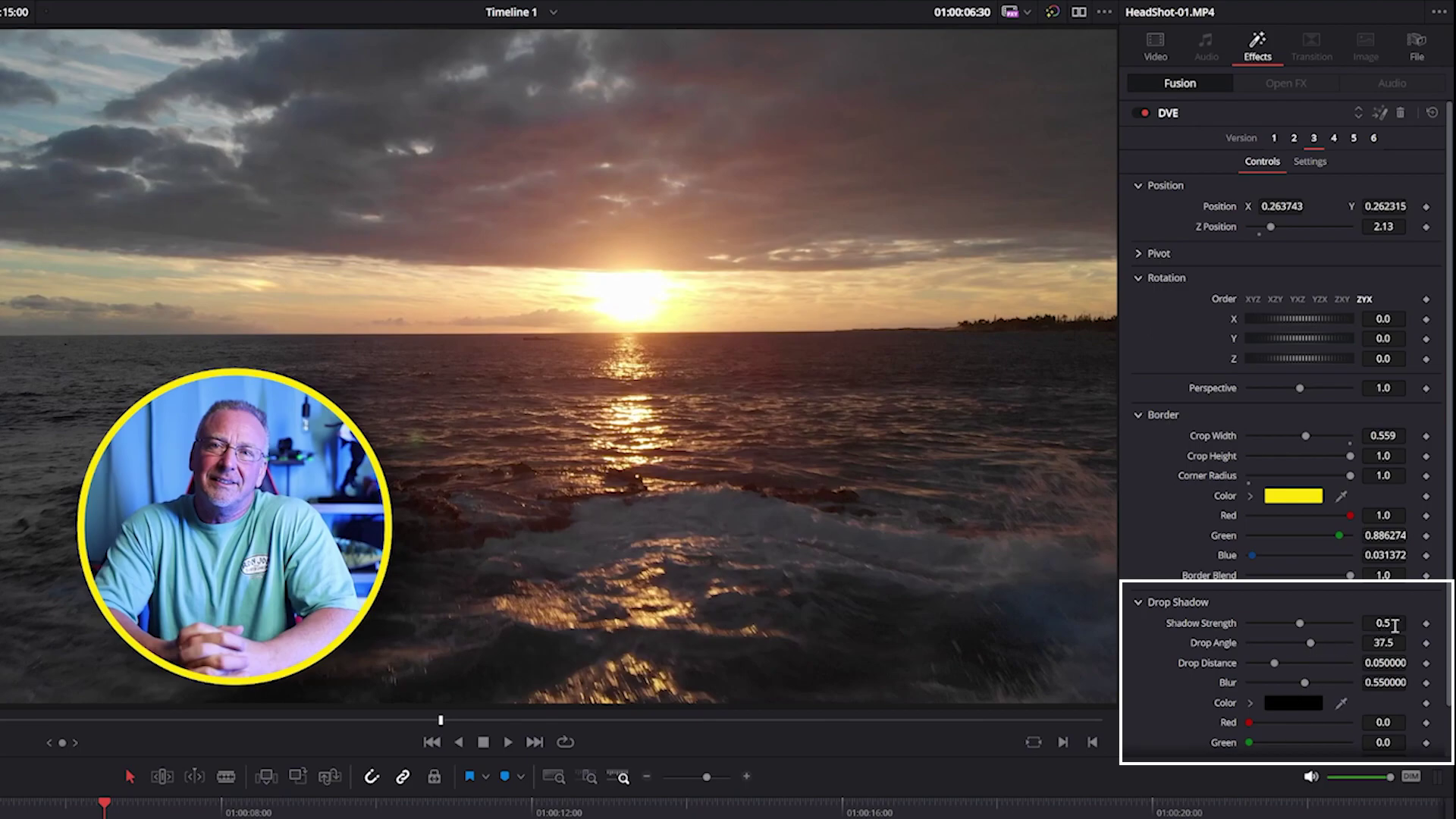
{"action": "left_click_drag", "start_coordinate": [1394, 623], "coordinate": [1402, 624]}
{"action": "key", "text": "Tab"}
{"action": "key", "text": "Return"}
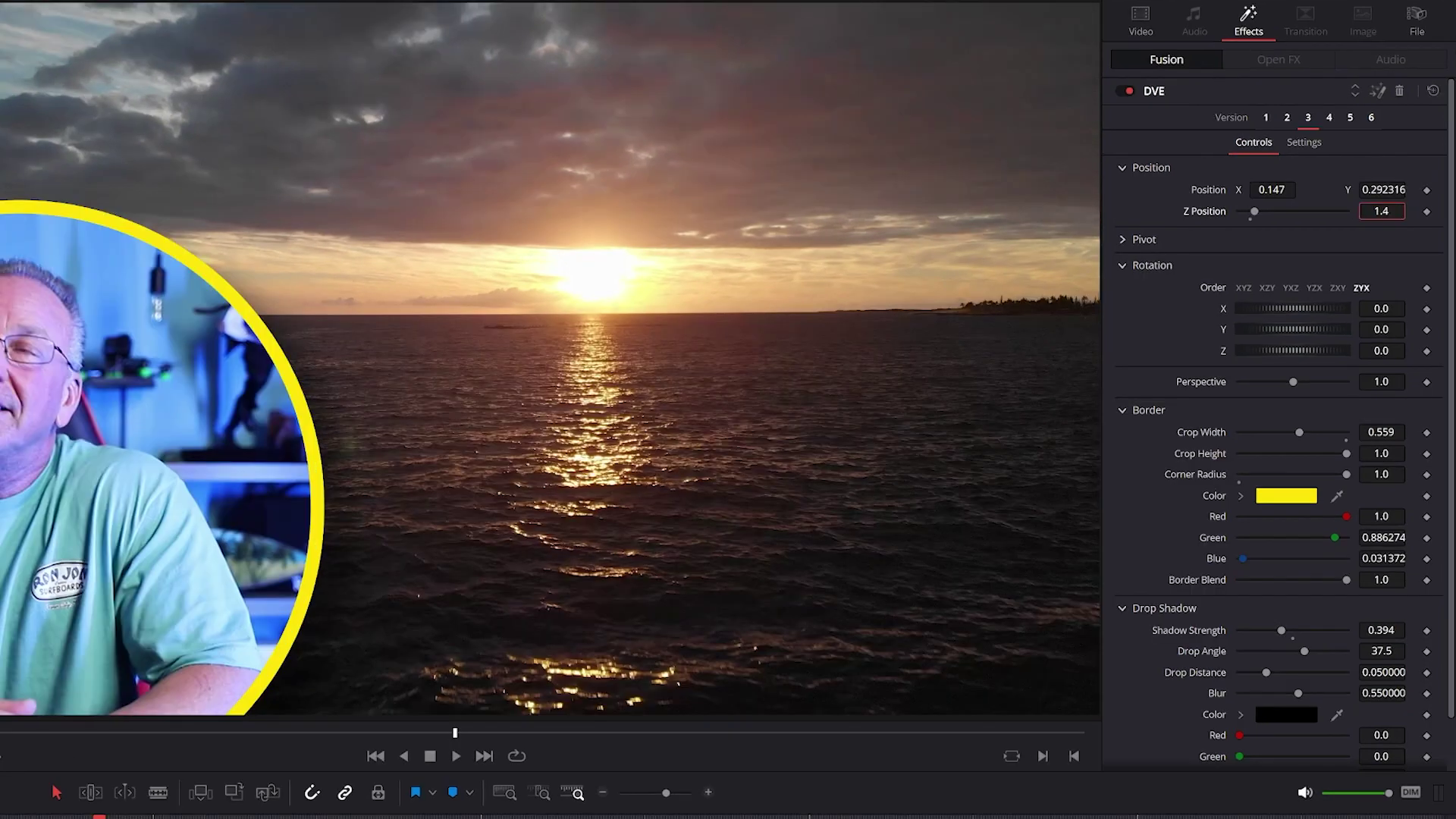
Shrink the face-cam circle and move it into the lower-left corner
{"action": "left_click_drag", "start_coordinate": [1253, 213], "coordinate": [1288, 213]}
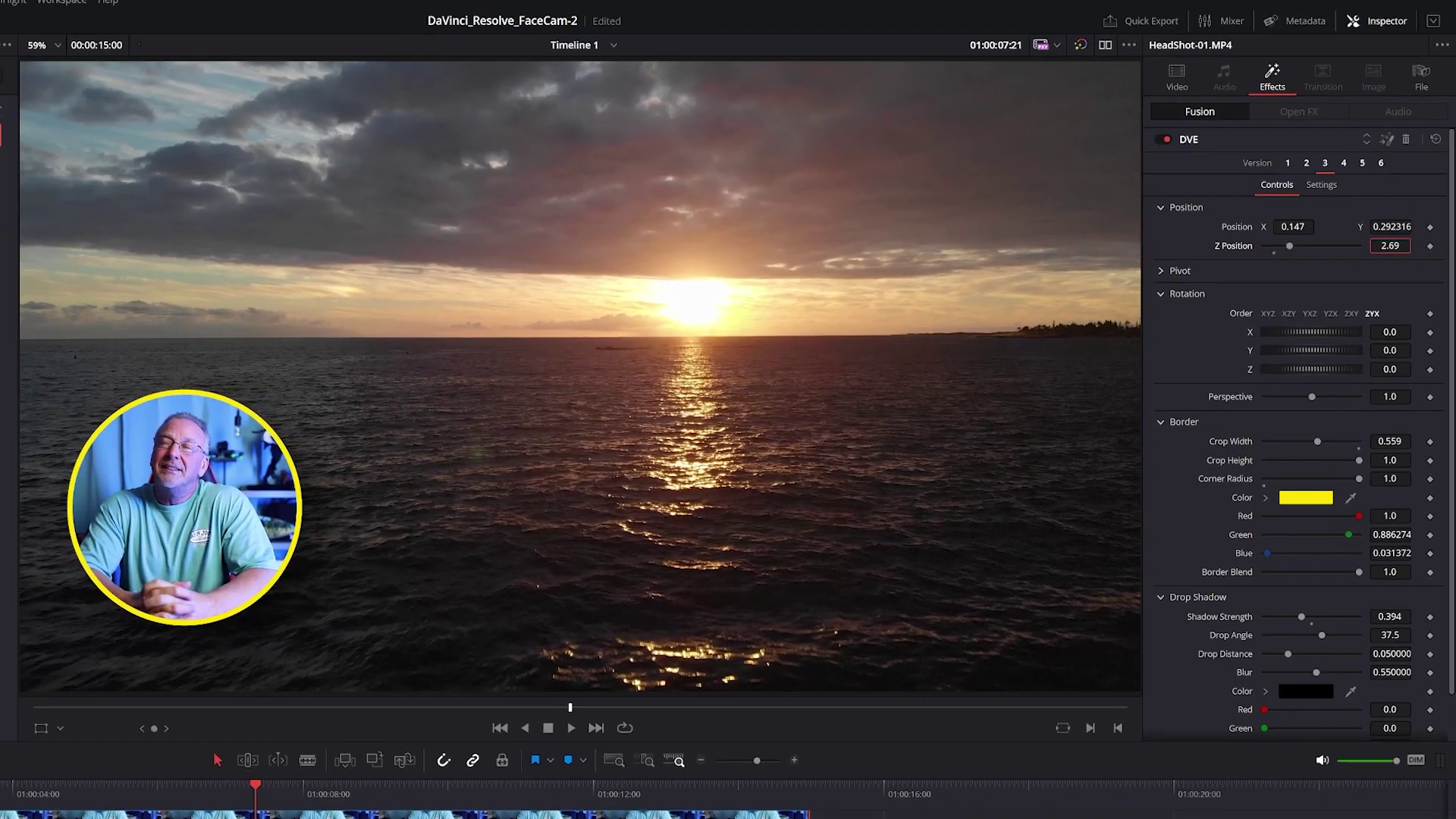
{"action": "mouse_move", "coordinate": [1280, 224]}
{"action": "left_mouse_down"}
{"action": "mouse_move", "coordinate": [1309, 223]}
{"action": "mouse_move", "coordinate": [1284, 234]}
{"action": "left_mouse_up"}
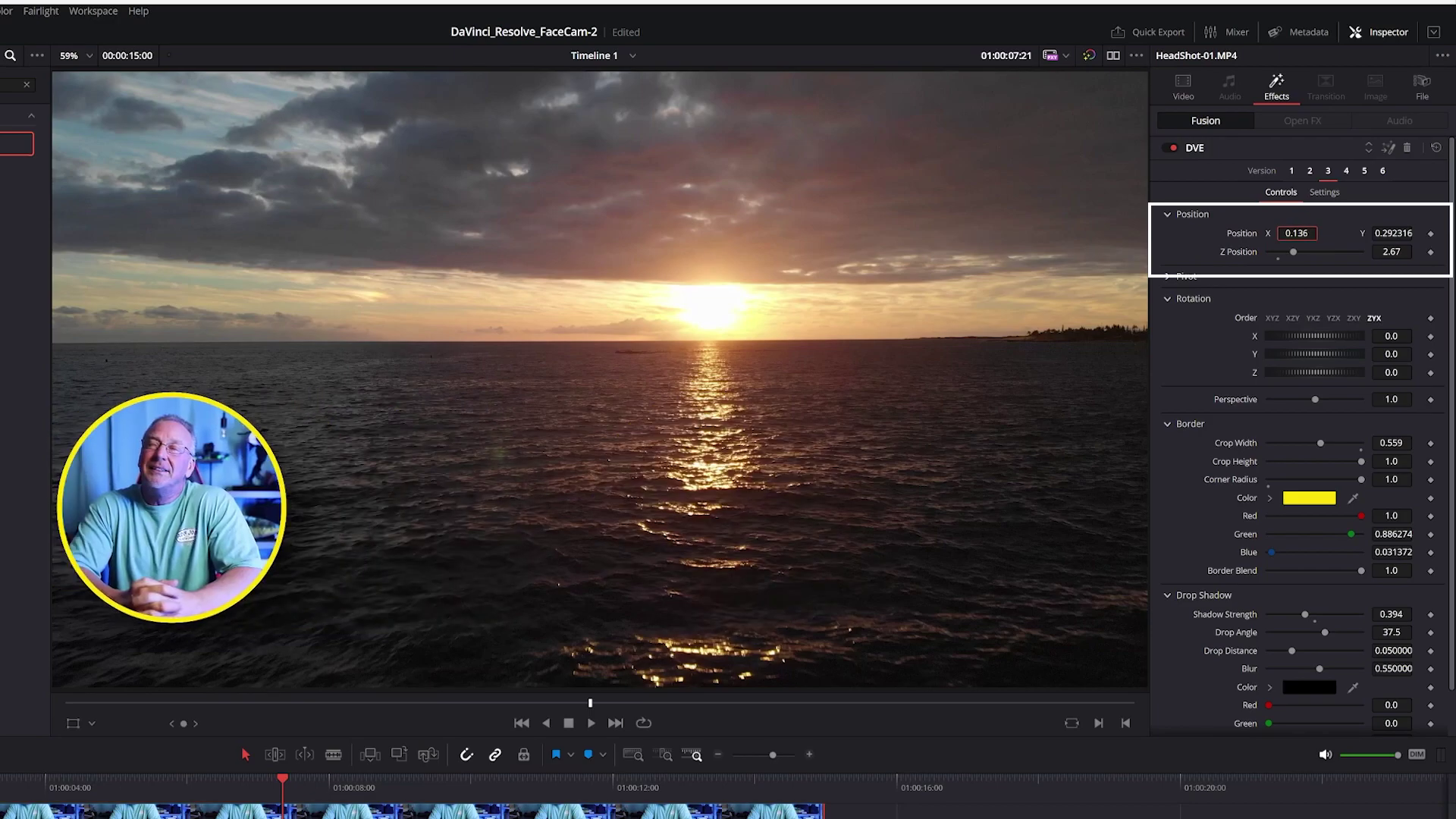
{"action": "left_click_drag", "start_coordinate": [1392, 233], "coordinate": [1386, 233]}
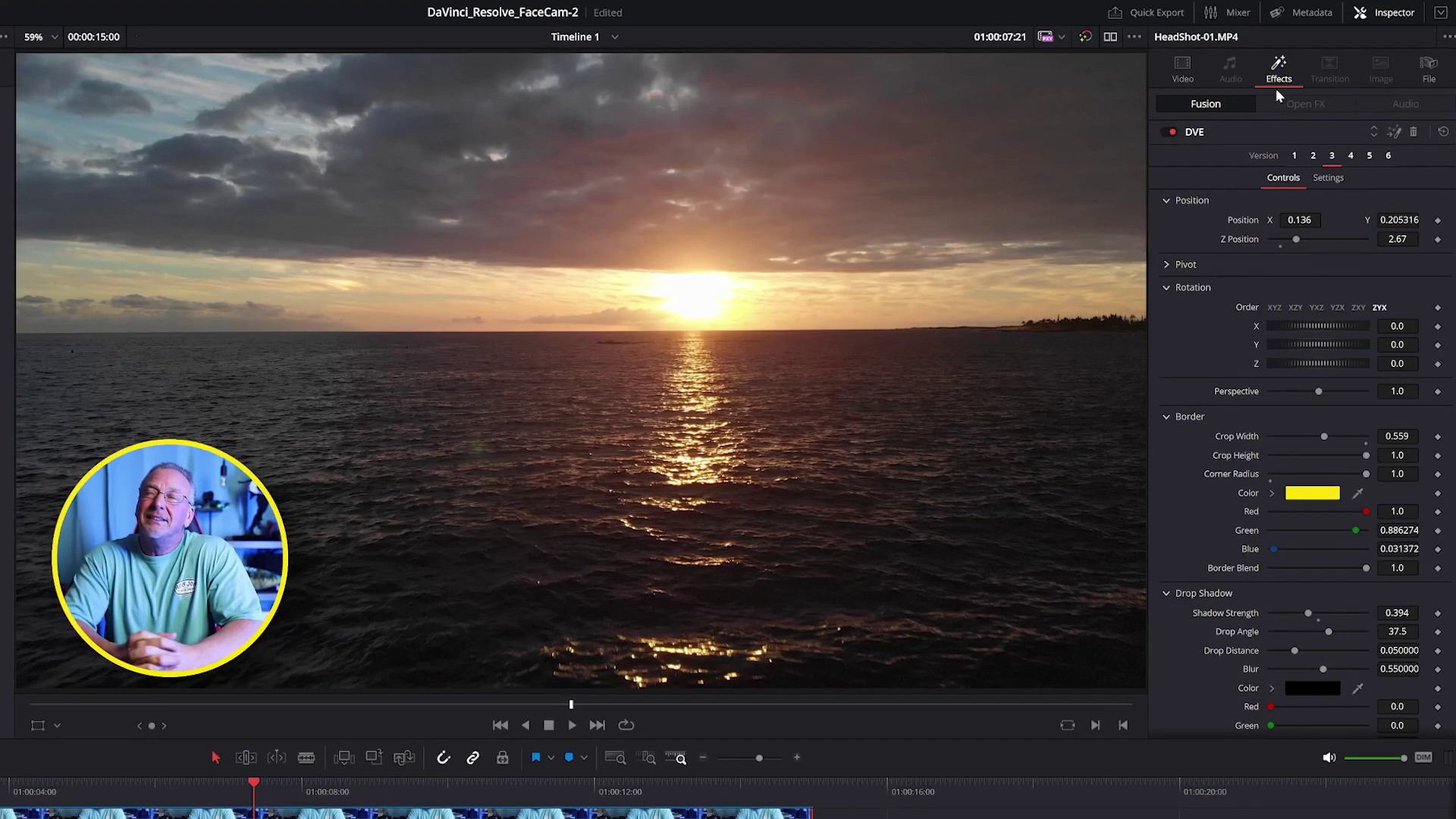
Bring up the headshot clip's Video tab transform settings in the Inspector
{"action": "left_click", "coordinate": [1182, 70]}
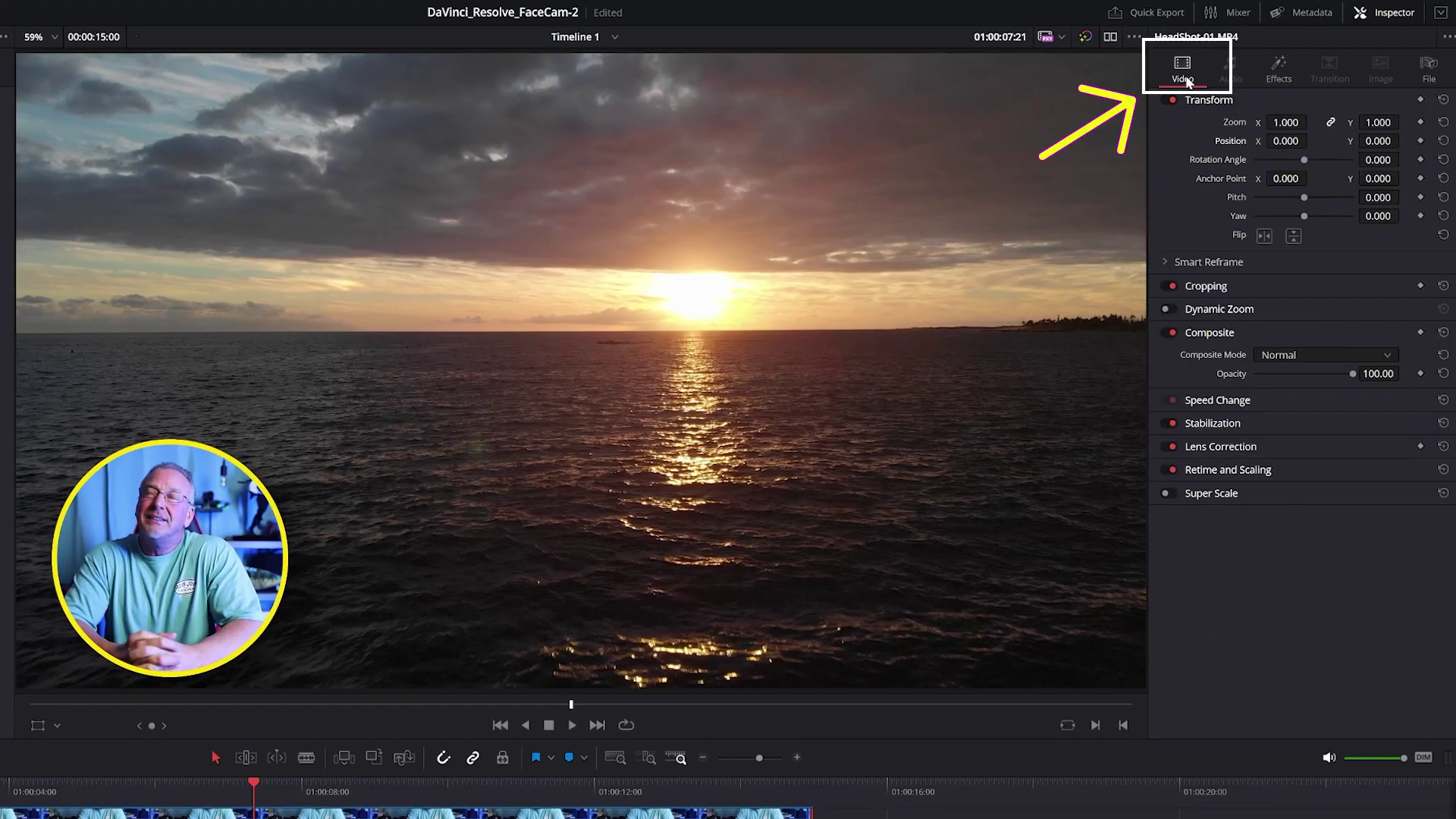